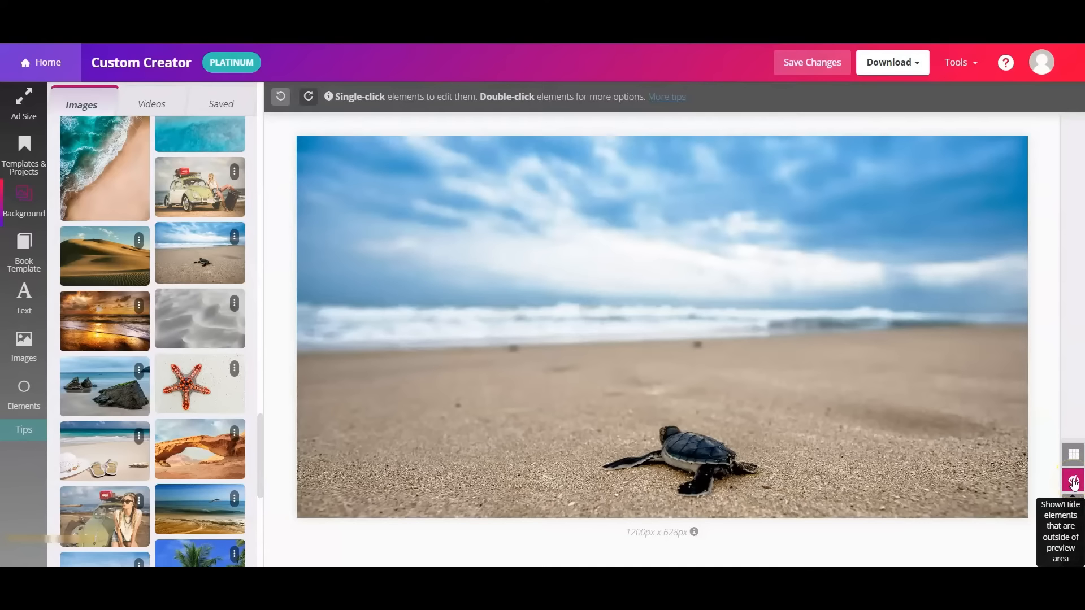
- Reveal the area outside the preview, nudge the beach background up and widen it slightly past the canvas's left edge, and hide the overflow
{"action": "left_click", "coordinate": [1073, 482]}
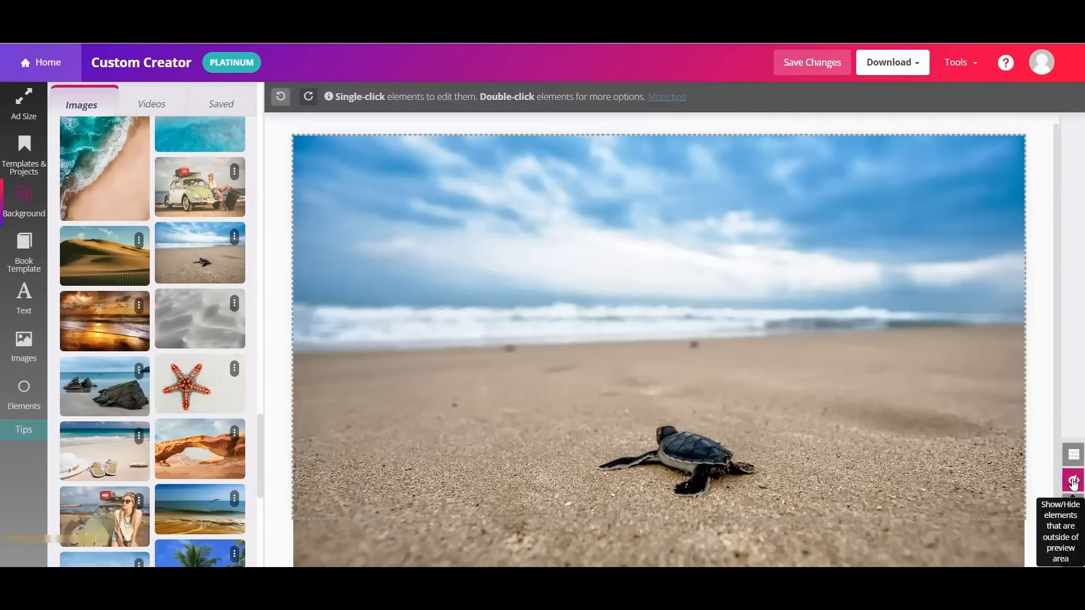
{"action": "left_click", "coordinate": [888, 401]}
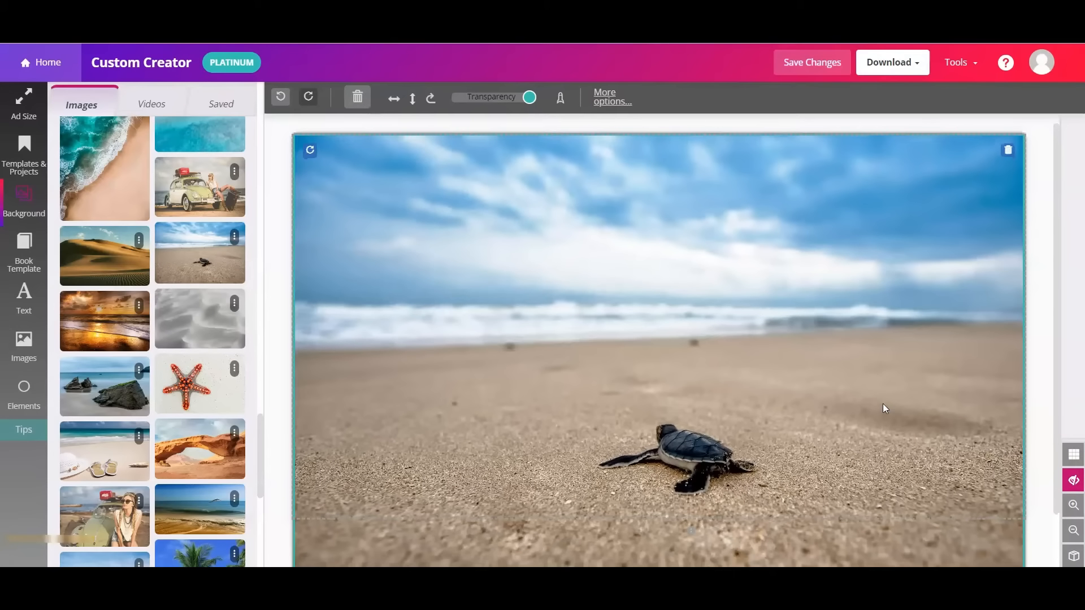
{"action": "key", "text": "Up"}
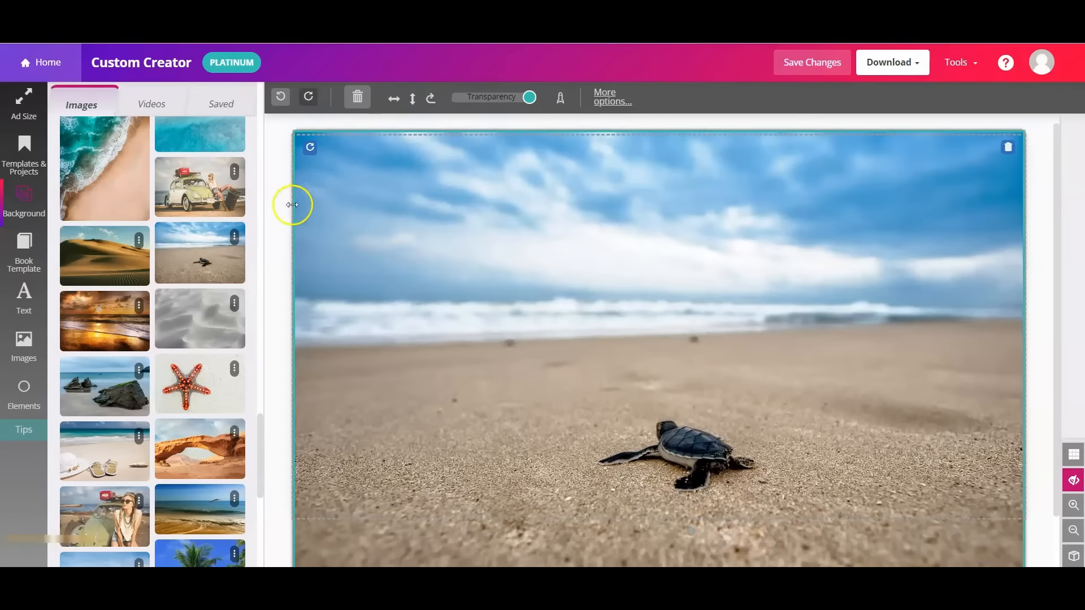
{"action": "left_click_drag", "start_coordinate": [292, 205], "coordinate": [285, 206]}
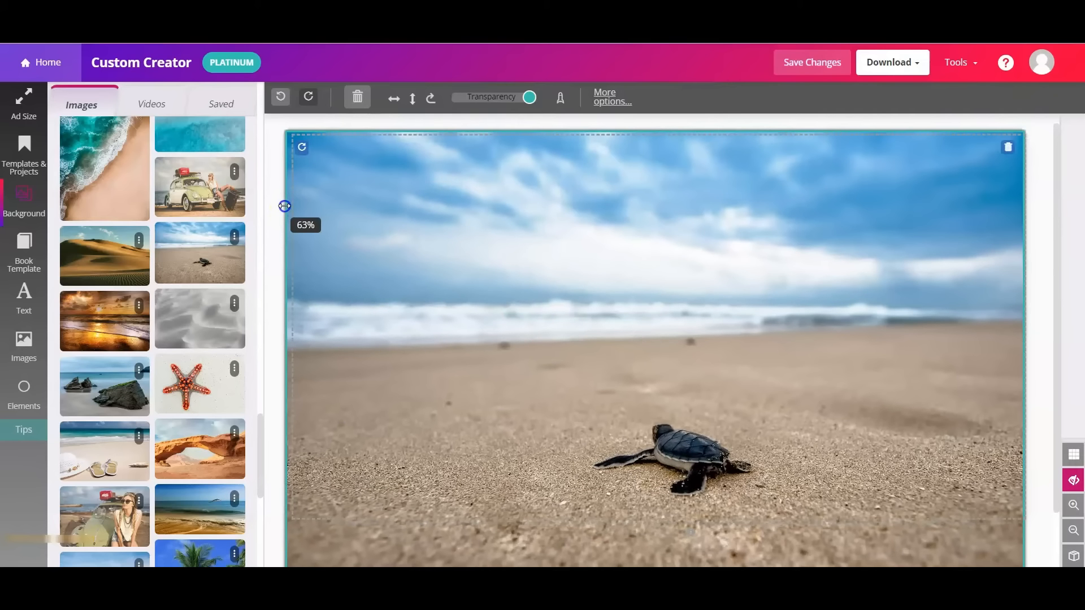
{"action": "left_click", "coordinate": [1075, 486]}
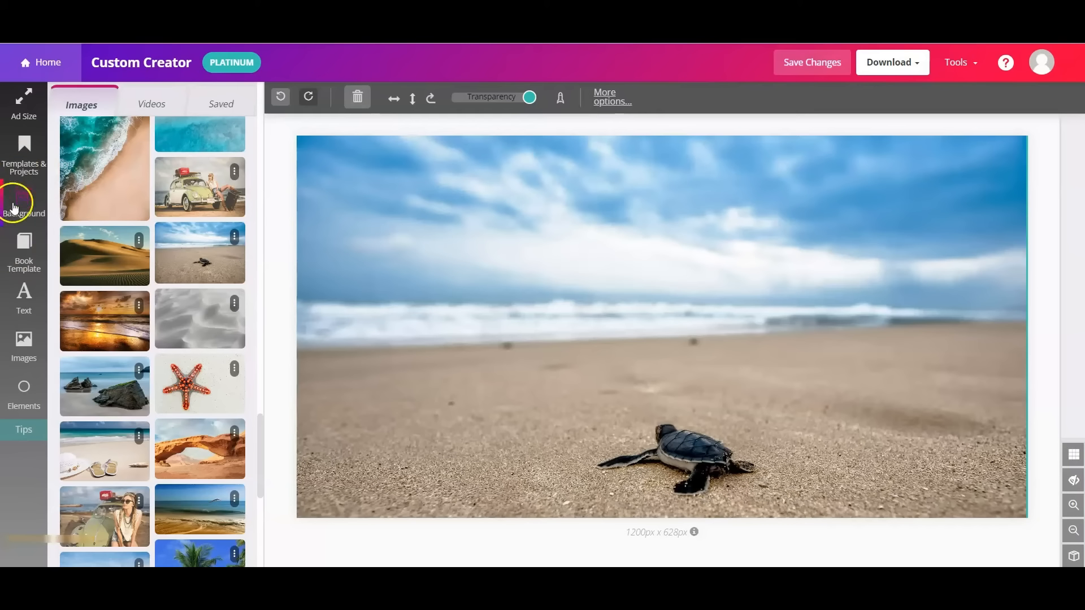
- Add the light orange wooden plank stamp from the Book Shelf category of the community stamps
{"action": "left_click", "coordinate": [12, 346]}
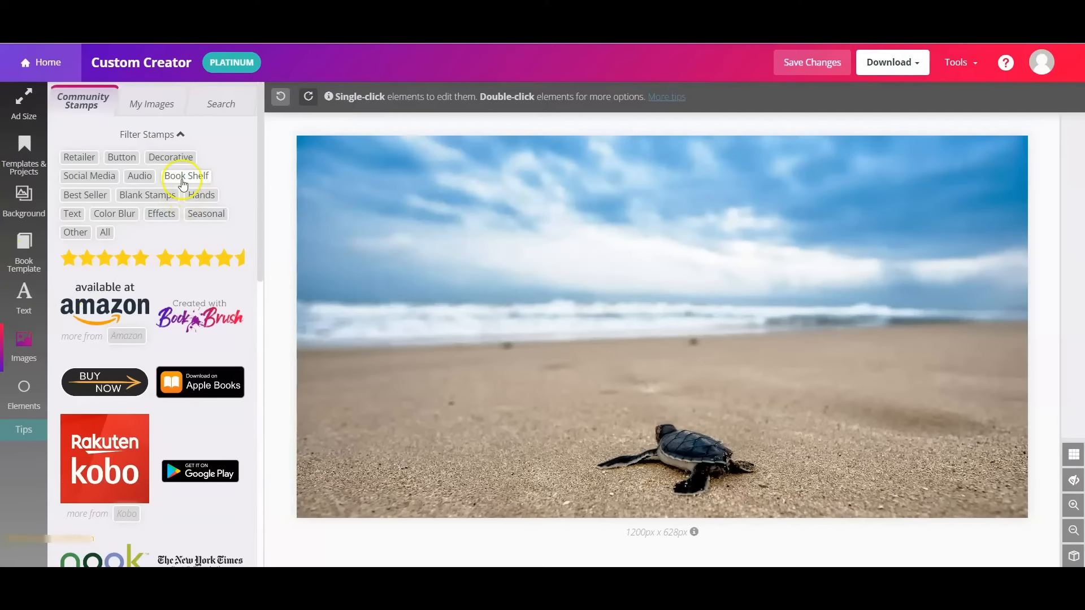
{"action": "left_click", "coordinate": [173, 178]}
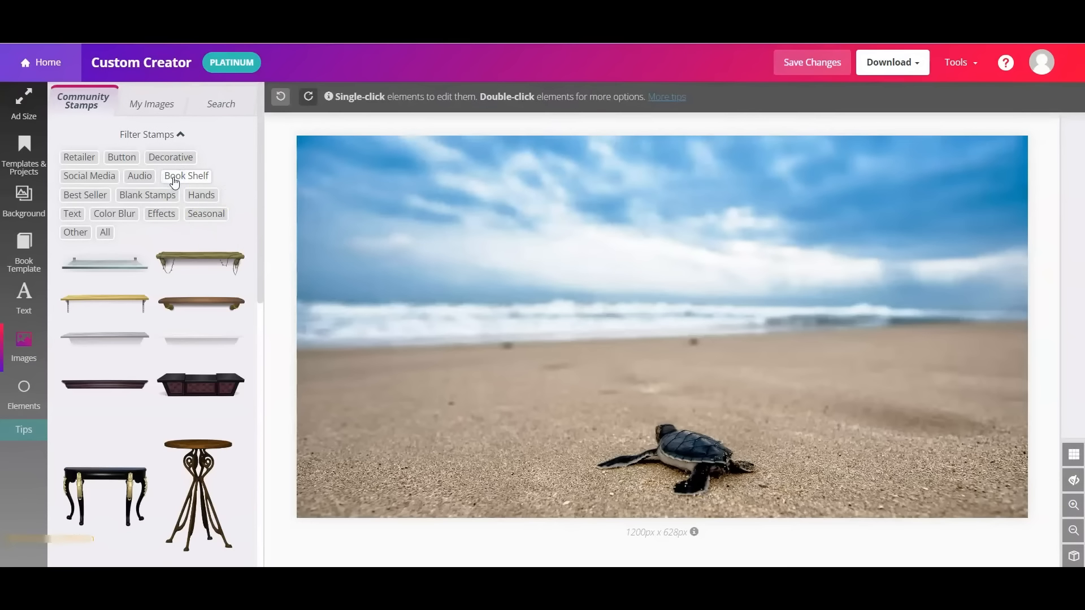
{"action": "scroll", "coordinate": [221, 261], "scroll_direction": "down", "scroll_amount": 3}
{"action": "scroll", "coordinate": [221, 262], "scroll_direction": "down", "scroll_amount": 6}
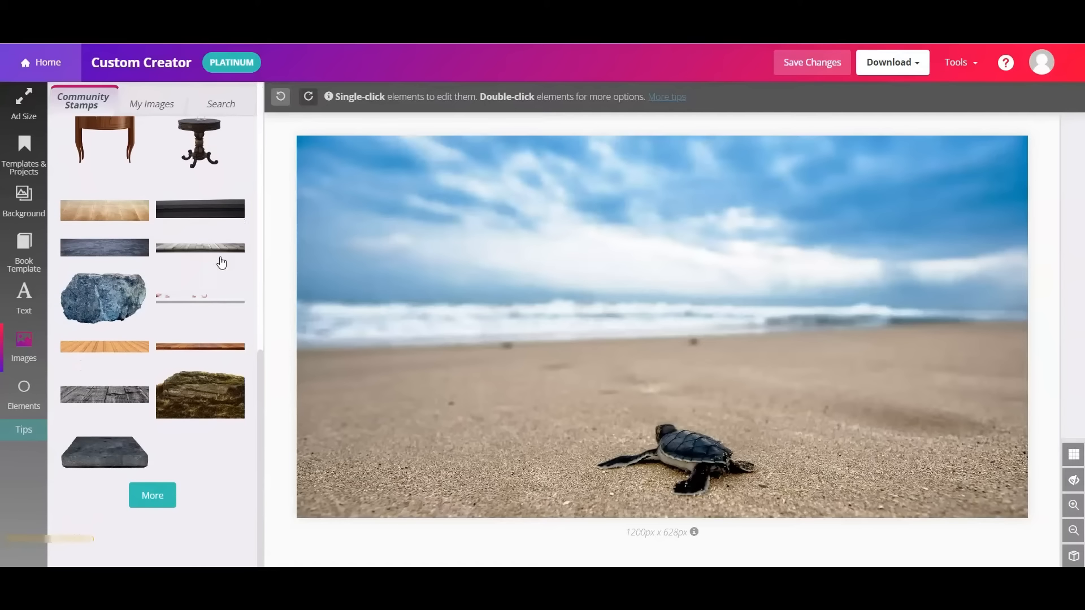
{"action": "left_click", "coordinate": [154, 500]}
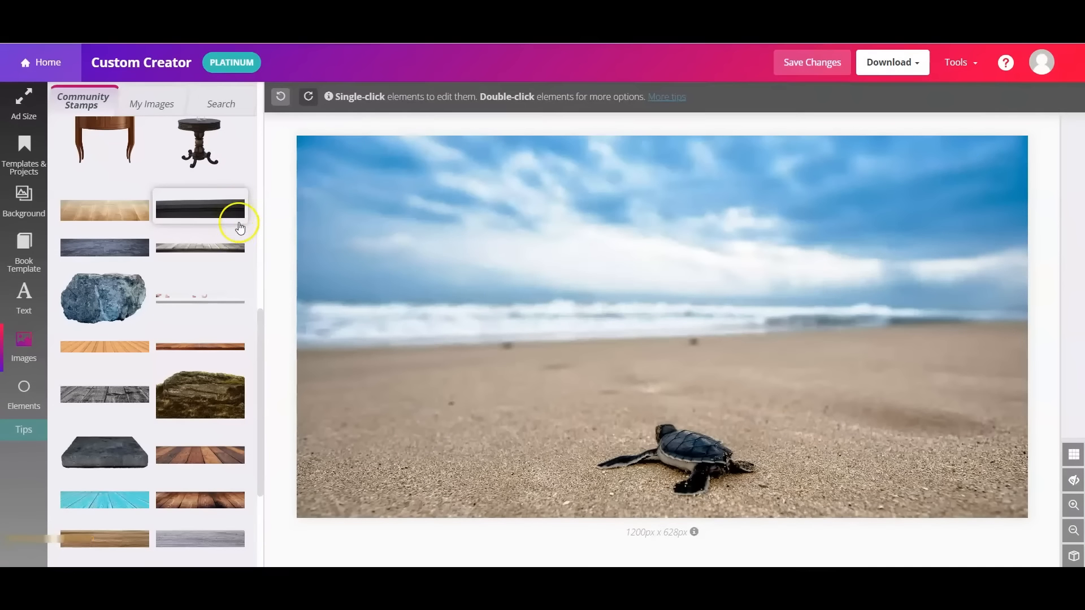
{"action": "scroll", "coordinate": [243, 262], "scroll_direction": "down", "scroll_amount": 2}
{"action": "scroll", "coordinate": [243, 262], "scroll_direction": "down", "scroll_amount": 3}
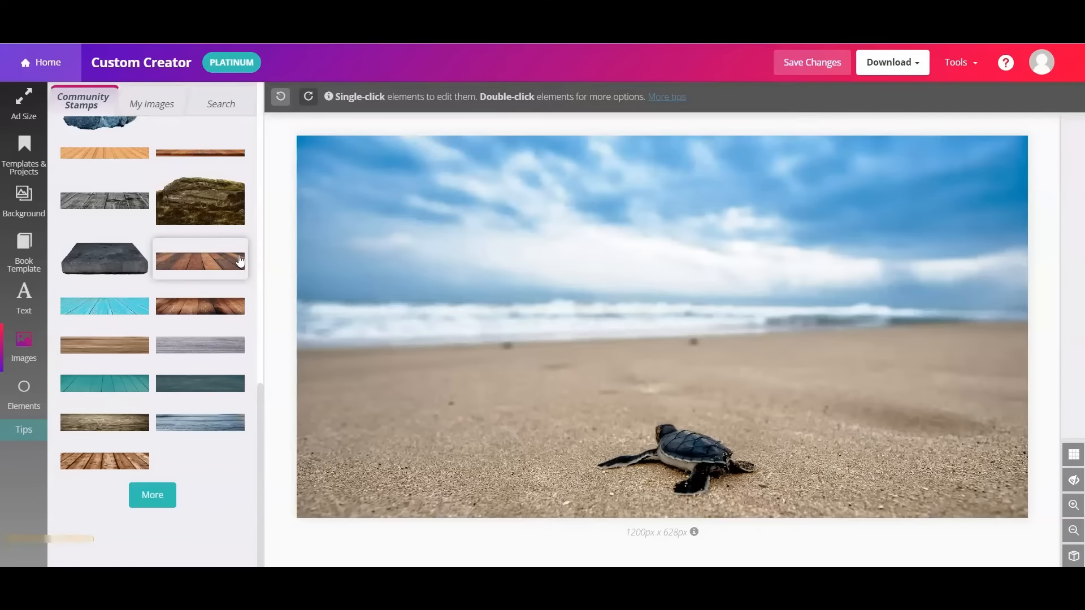
{"action": "left_click", "coordinate": [117, 161]}
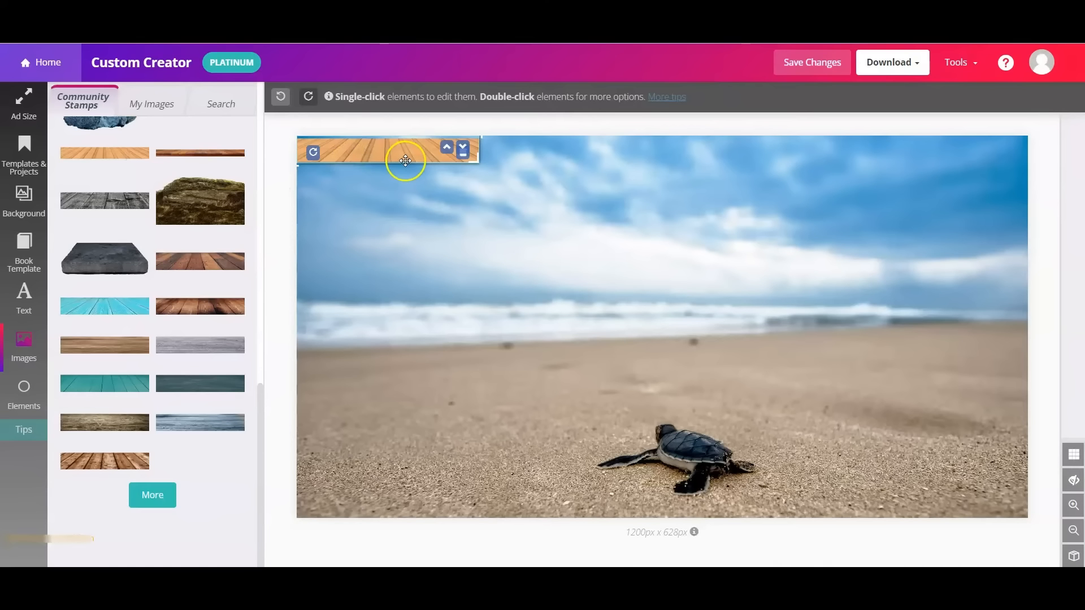
- Enlarge the wooden plank stamp to the full canvas width and place it along the canvas's bottom edge
{"action": "left_click_drag", "start_coordinate": [469, 162], "coordinate": [557, 200]}
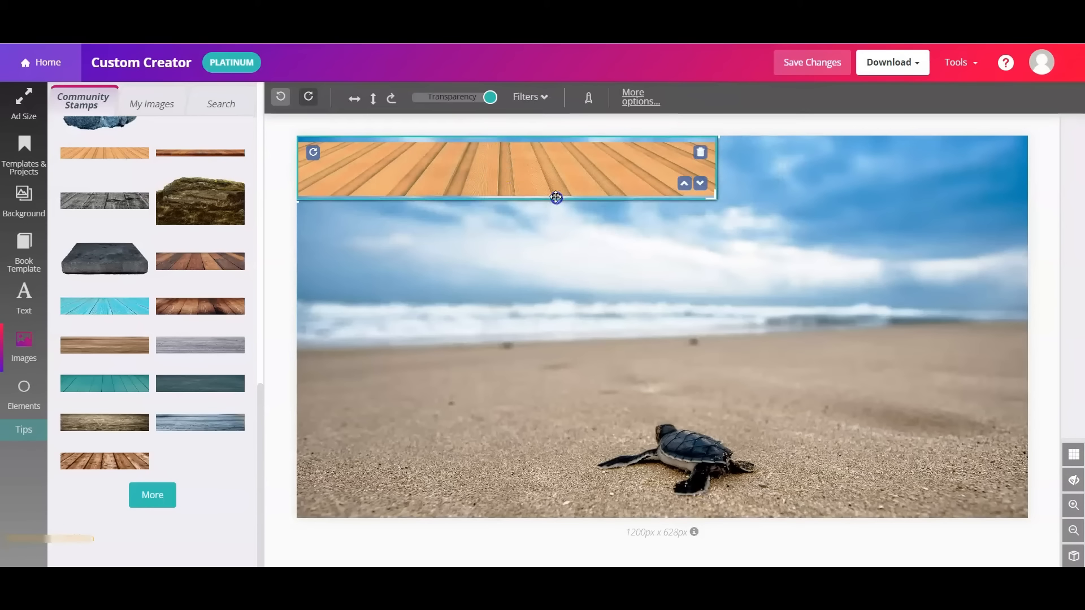
{"action": "double_click", "coordinate": [488, 166]}
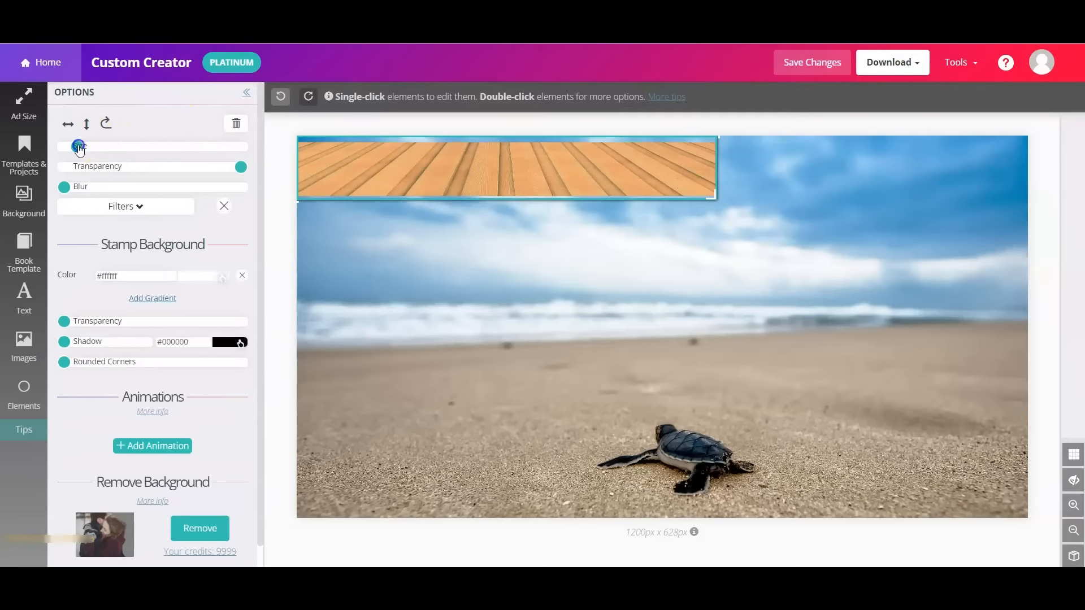
{"action": "left_click_drag", "start_coordinate": [79, 148], "coordinate": [87, 147]}
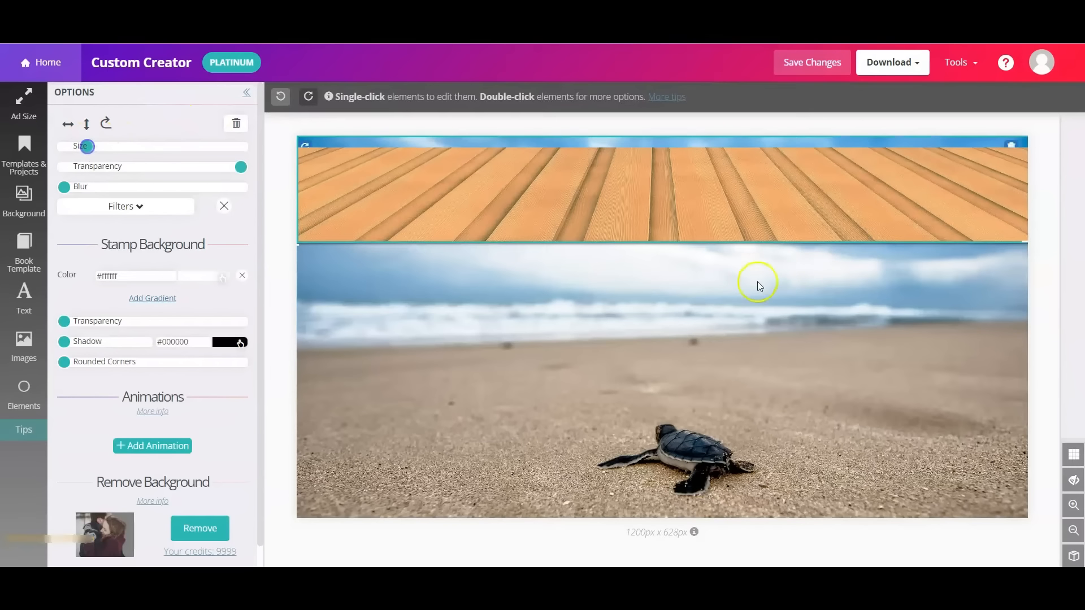
{"action": "left_click_drag", "start_coordinate": [780, 223], "coordinate": [782, 508]}
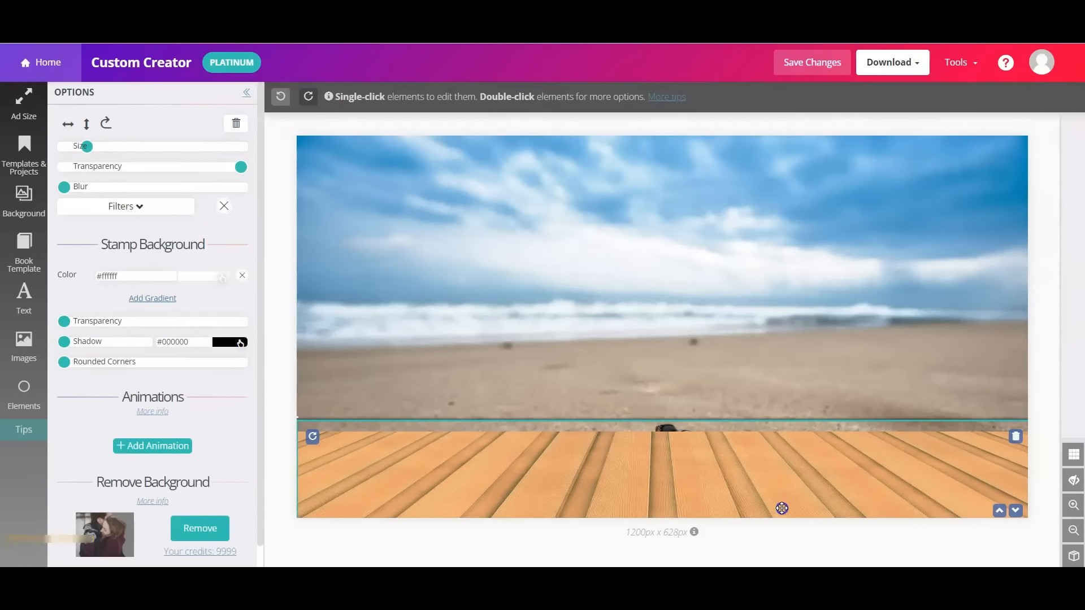
- Shift the wooden planks slightly upward using the thirds gridlines as a reference, and hide the gridlines
{"action": "left_click", "coordinate": [1074, 461]}
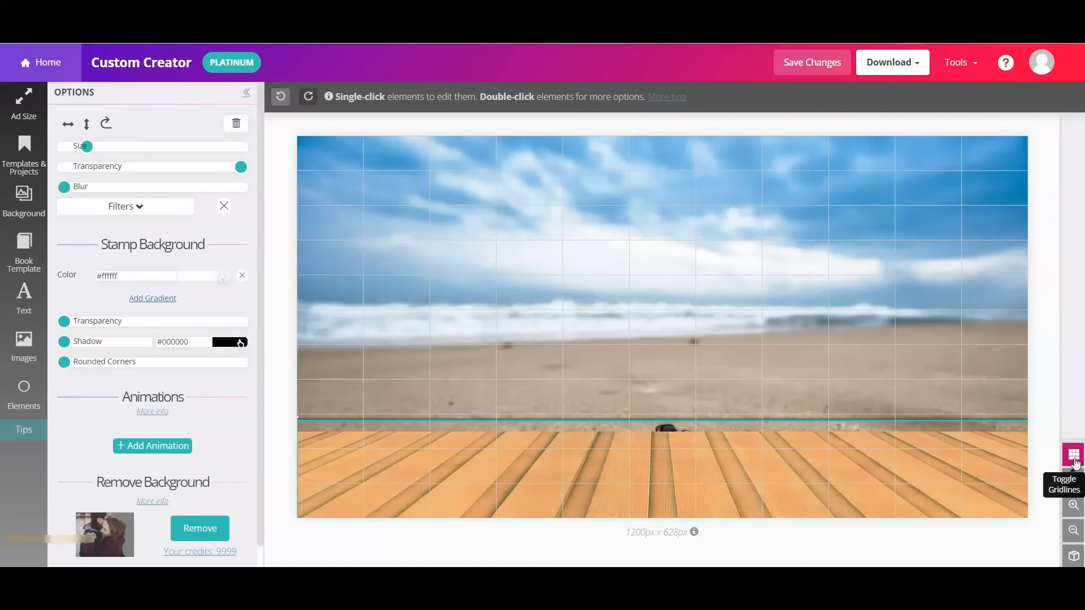
{"action": "left_click", "coordinate": [1075, 461]}
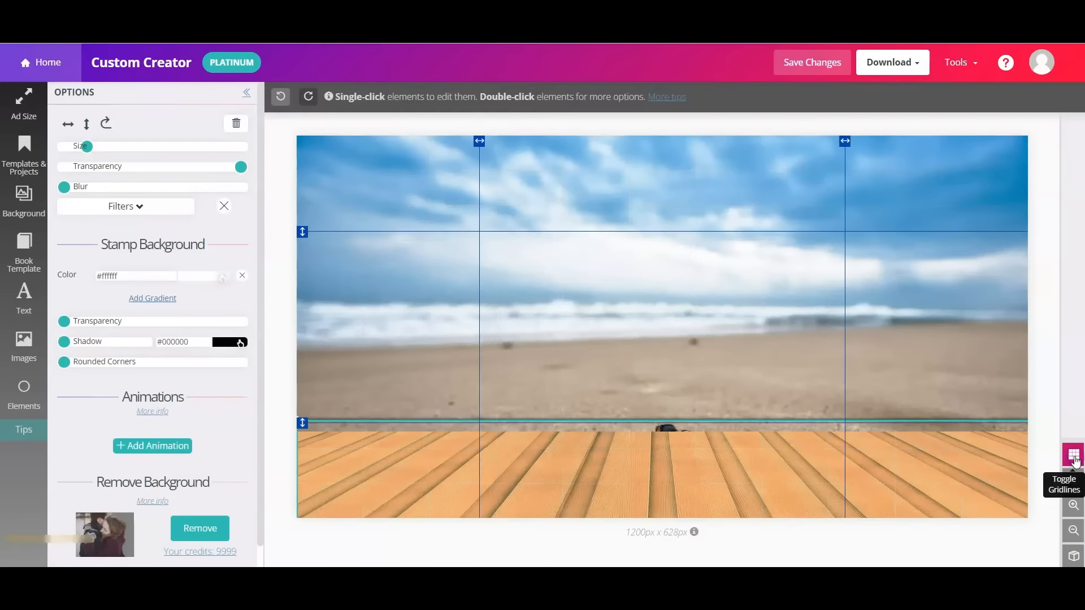
{"action": "mouse_move", "coordinate": [706, 465]}
{"action": "left_mouse_down"}
{"action": "mouse_move", "coordinate": [714, 439]}
{"action": "mouse_move", "coordinate": [716, 460]}
{"action": "left_mouse_up"}
{"action": "left_click", "coordinate": [1073, 454]}
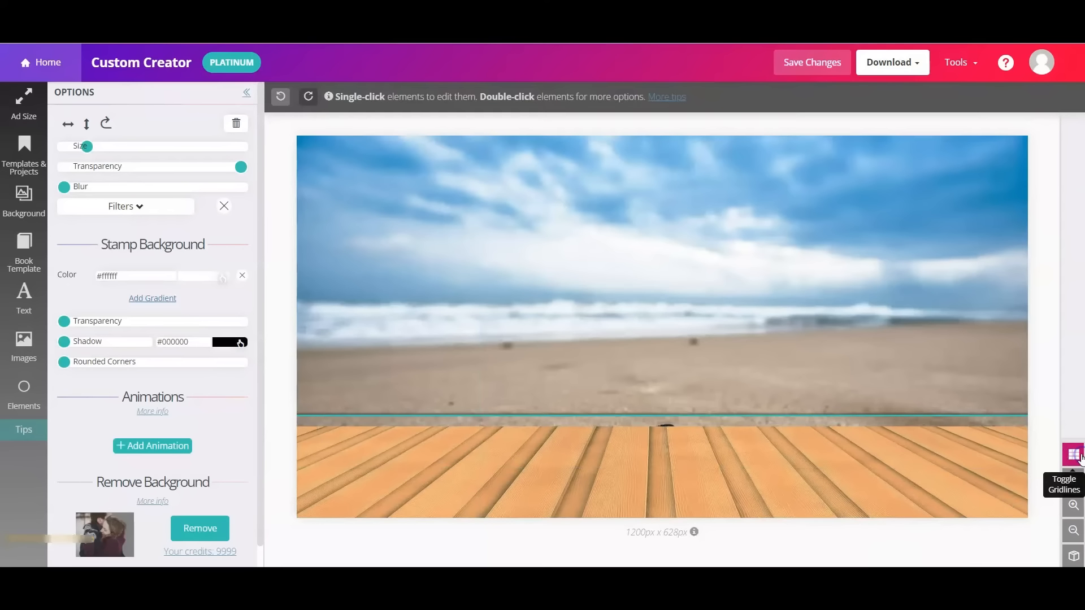
- Add the tablet book template with the "New Day at the Beach House" cover to the canvas
{"action": "left_click", "coordinate": [23, 251]}
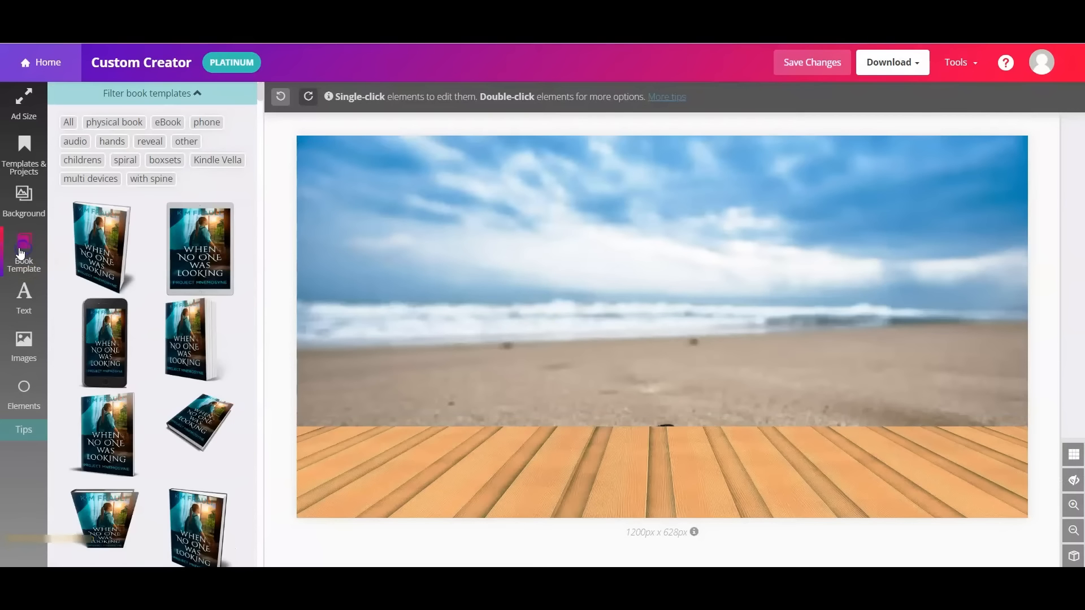
{"action": "left_click", "coordinate": [201, 247]}
{"action": "scroll", "coordinate": [199, 242], "scroll_direction": "down", "scroll_amount": 5}
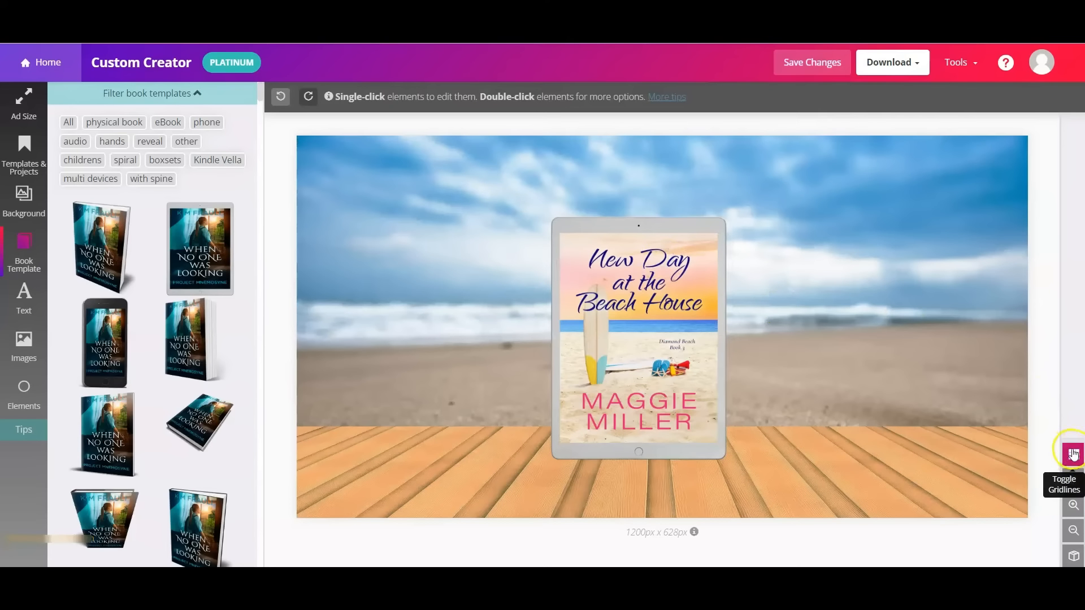
- Show the thirds gridlines, shrink the tablet mockup and center it horizontally so it stands on the wooden planks
{"action": "left_click", "coordinate": [1074, 454]}
{"action": "left_click_drag", "start_coordinate": [719, 291], "coordinate": [743, 315]}
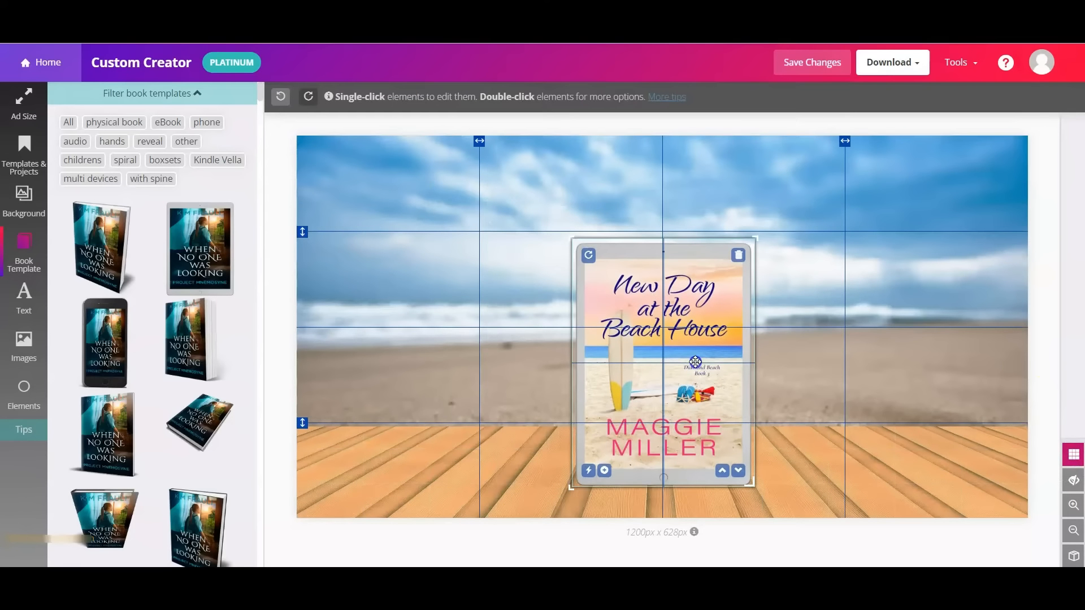
{"action": "left_click_drag", "start_coordinate": [754, 240], "coordinate": [702, 311]}
{"action": "left_click_drag", "start_coordinate": [649, 352], "coordinate": [673, 335]}
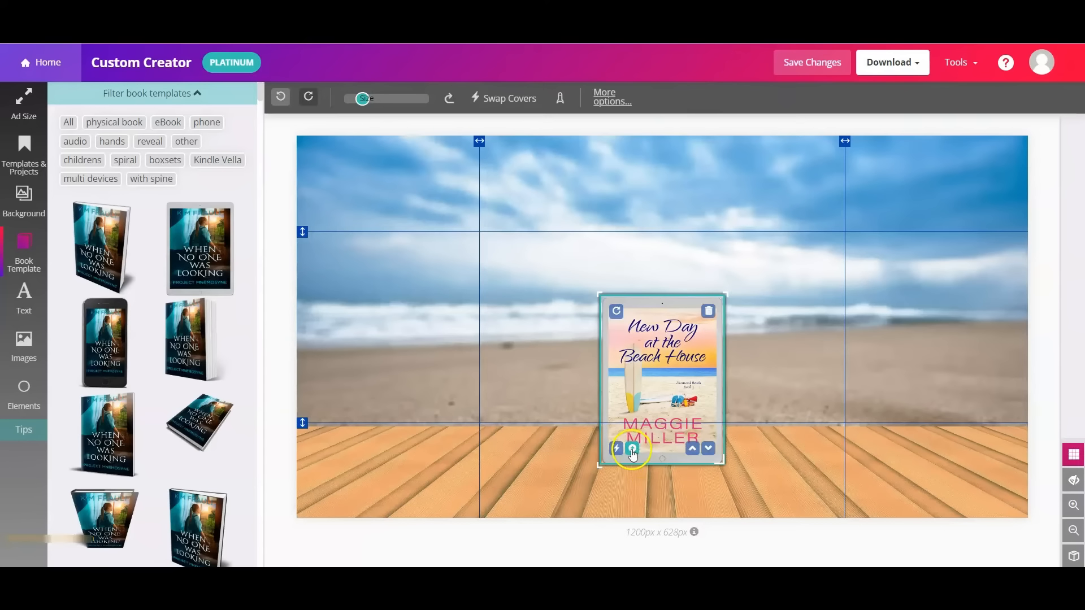
- Duplicate the tablet mockup four times, placing two copies left and two copies right of the central one
{"action": "left_click", "coordinate": [632, 452]}
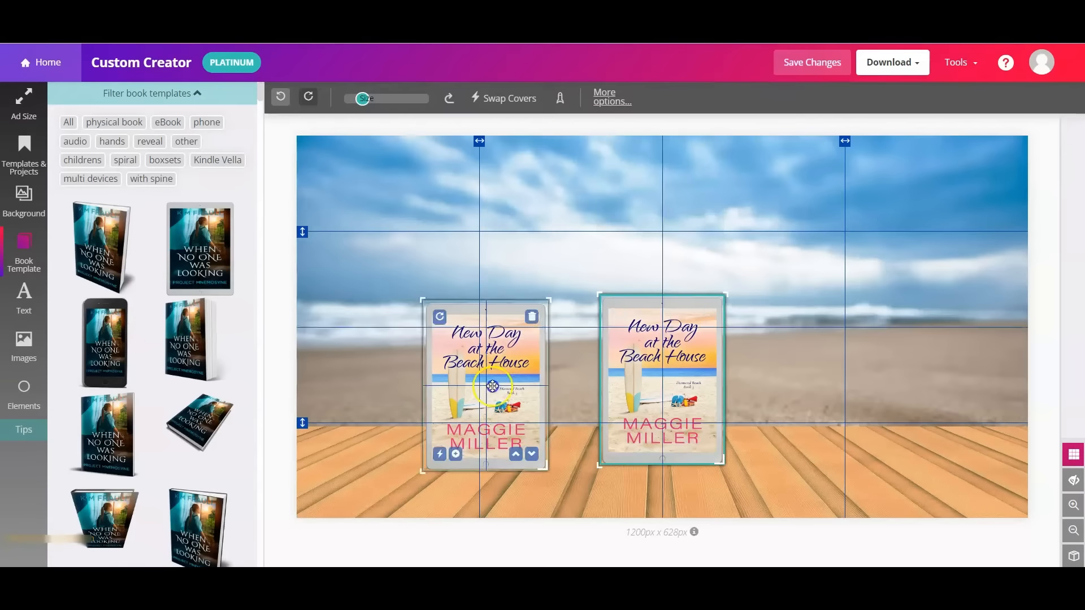
{"action": "left_click", "coordinate": [456, 454]}
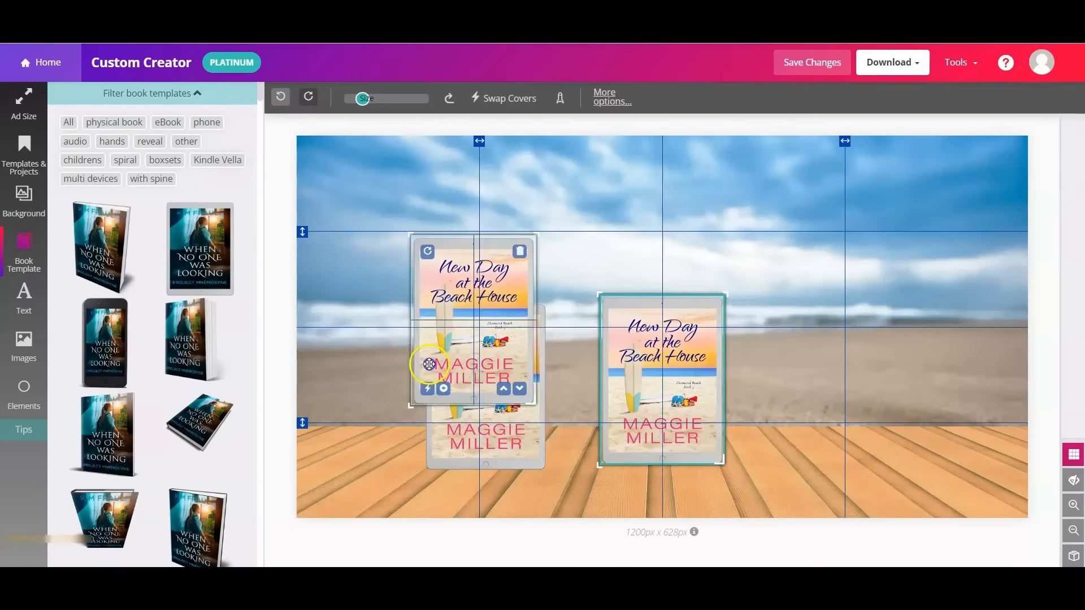
{"action": "left_click_drag", "start_coordinate": [429, 364], "coordinate": [351, 410]}
{"action": "left_click", "coordinate": [632, 451]}
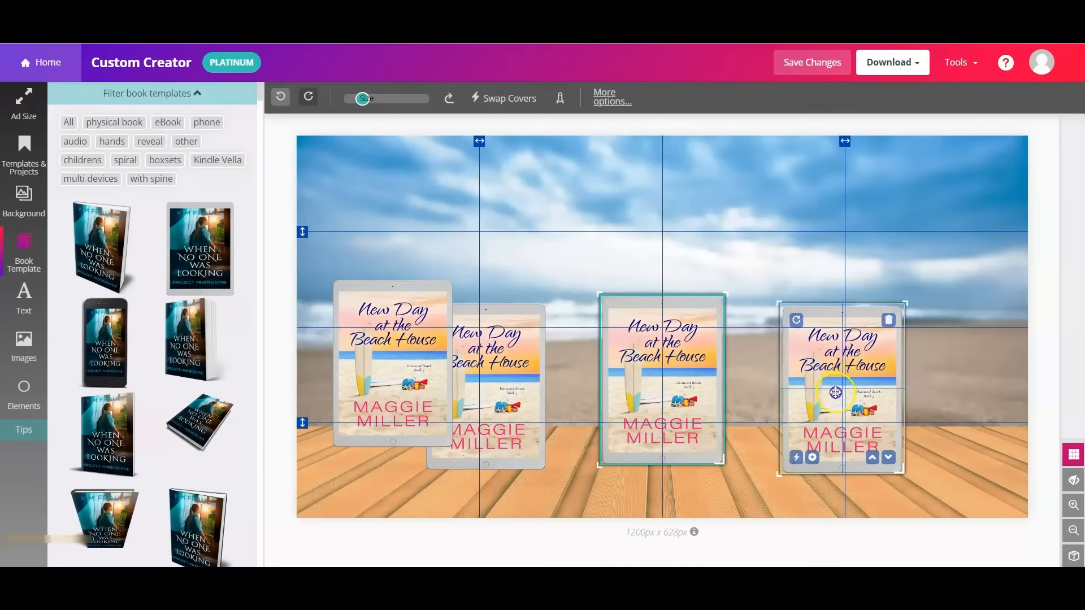
{"action": "left_click_drag", "start_coordinate": [835, 392], "coordinate": [811, 392]}
{"action": "left_click", "coordinate": [632, 451]}
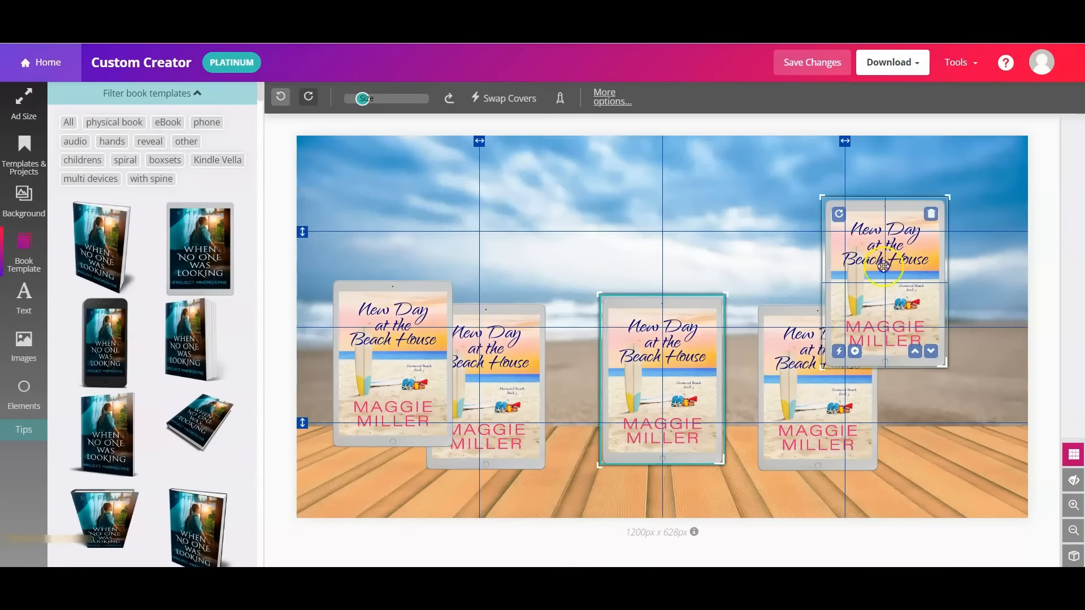
{"action": "left_click_drag", "start_coordinate": [885, 266], "coordinate": [954, 372]}
- Lower the upper horizontal guide to the central tablet's top edge and align the four copies to it in an evenly spaced row
{"action": "left_click", "coordinate": [286, 213]}
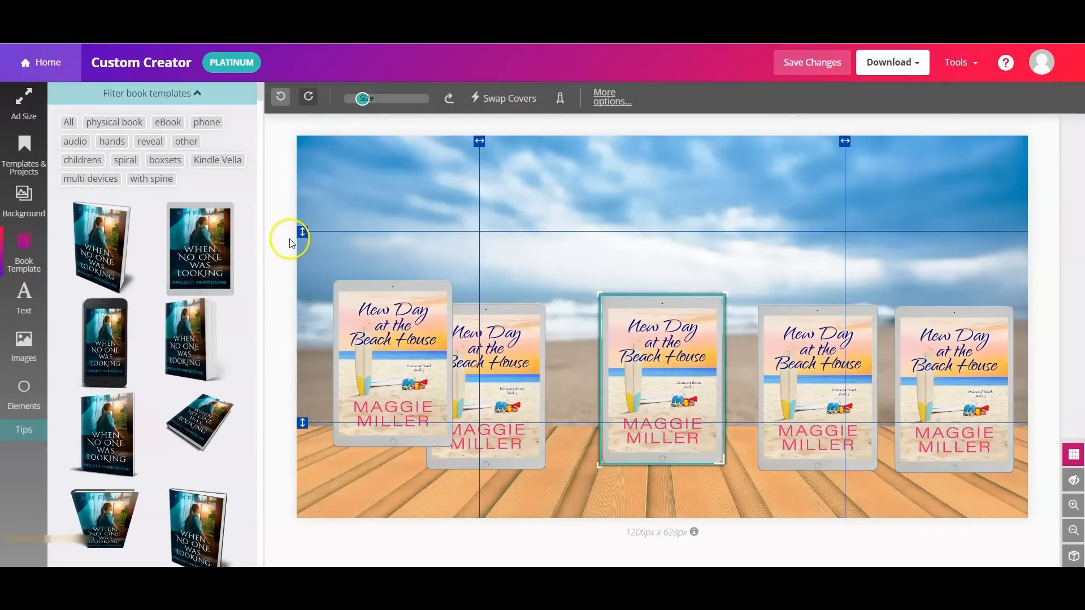
{"action": "left_click_drag", "start_coordinate": [302, 234], "coordinate": [304, 297]}
{"action": "left_click_drag", "start_coordinate": [503, 357], "coordinate": [536, 351]}
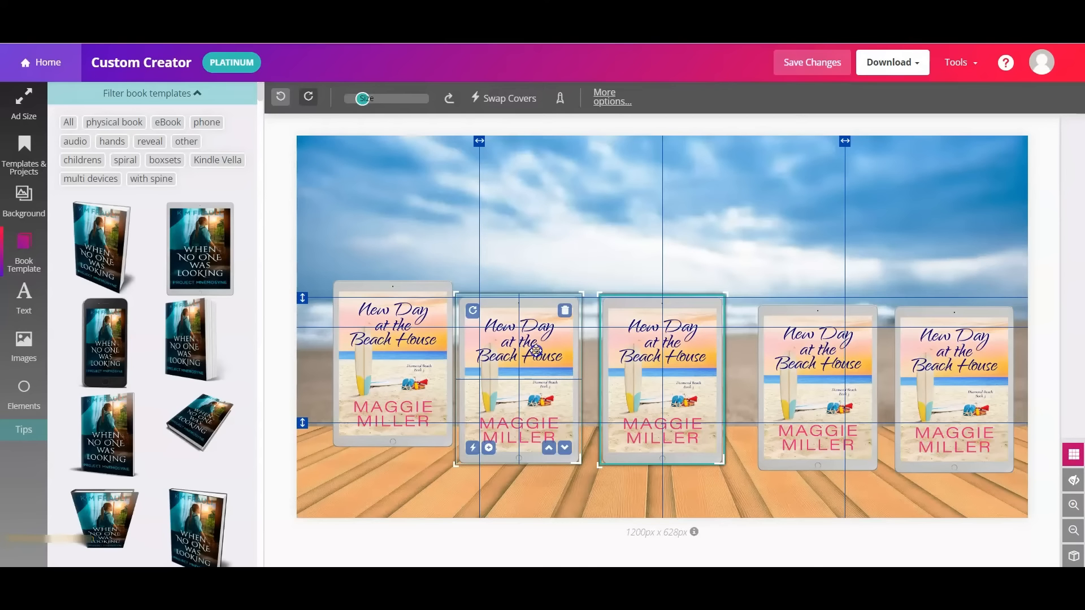
{"action": "mouse_move", "coordinate": [402, 323]}
{"action": "left_mouse_down"}
{"action": "mouse_move", "coordinate": [402, 338]}
{"action": "mouse_move", "coordinate": [389, 338]}
{"action": "left_mouse_up"}
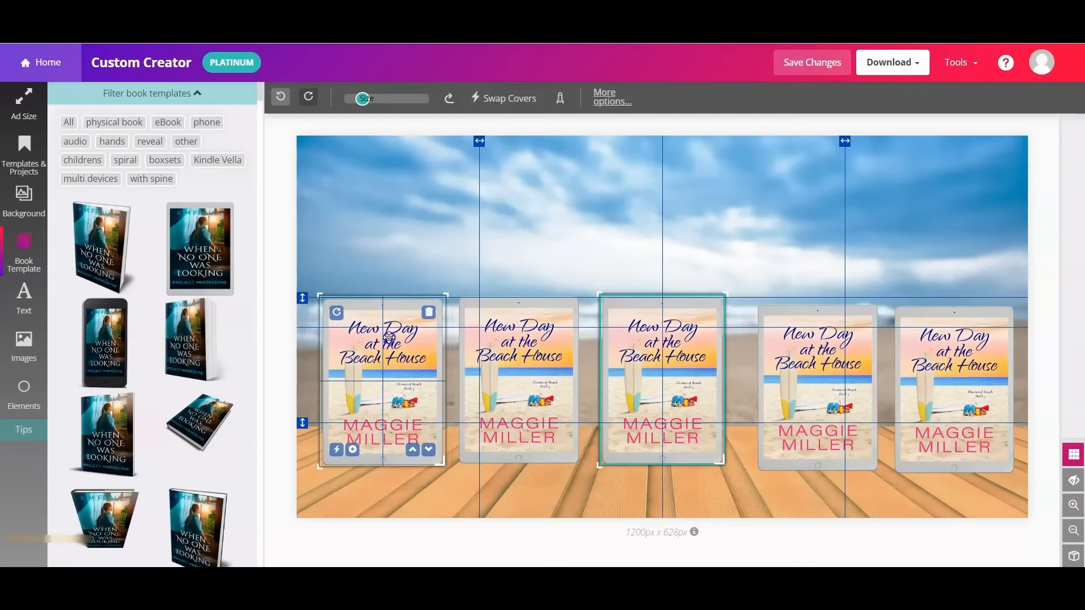
{"action": "left_click_drag", "start_coordinate": [805, 333], "coordinate": [790, 327]}
{"action": "left_click_drag", "start_coordinate": [955, 390], "coordinate": [946, 381]}
{"action": "left_click", "coordinate": [1037, 322]}
{"action": "left_click", "coordinate": [760, 421]}
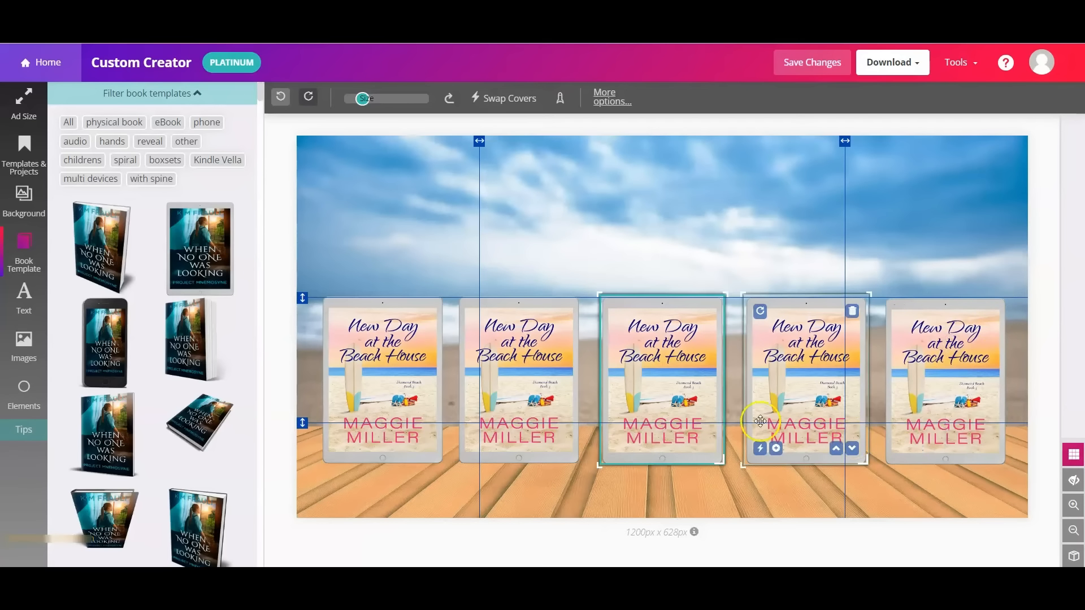
- Swap the leftmost tablet's cover for "Last Summer at the Beach House"
{"action": "left_click", "coordinate": [391, 414]}
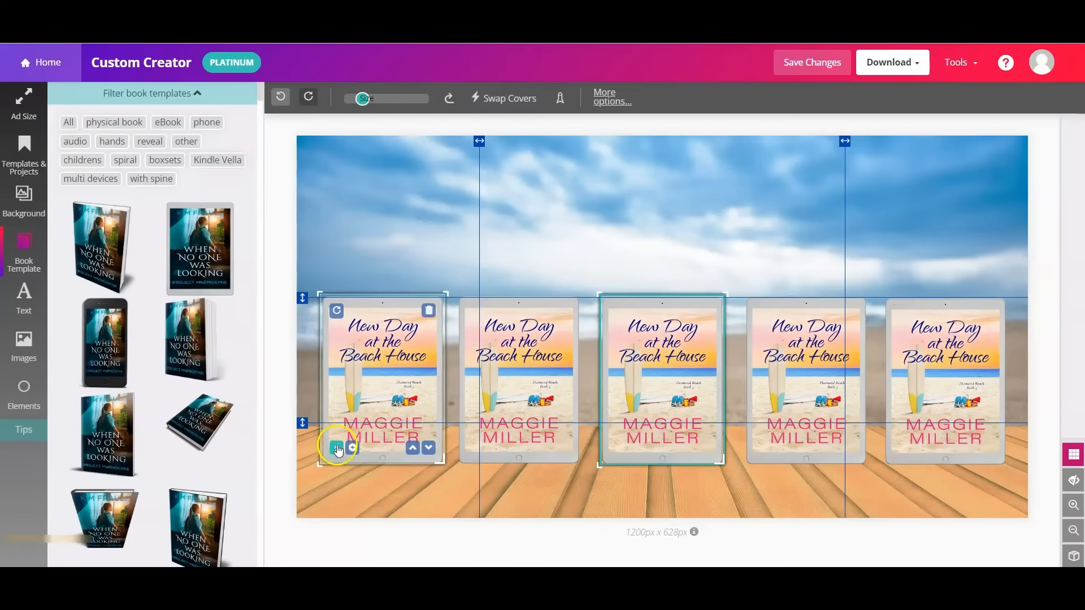
{"action": "left_click", "coordinate": [336, 450]}
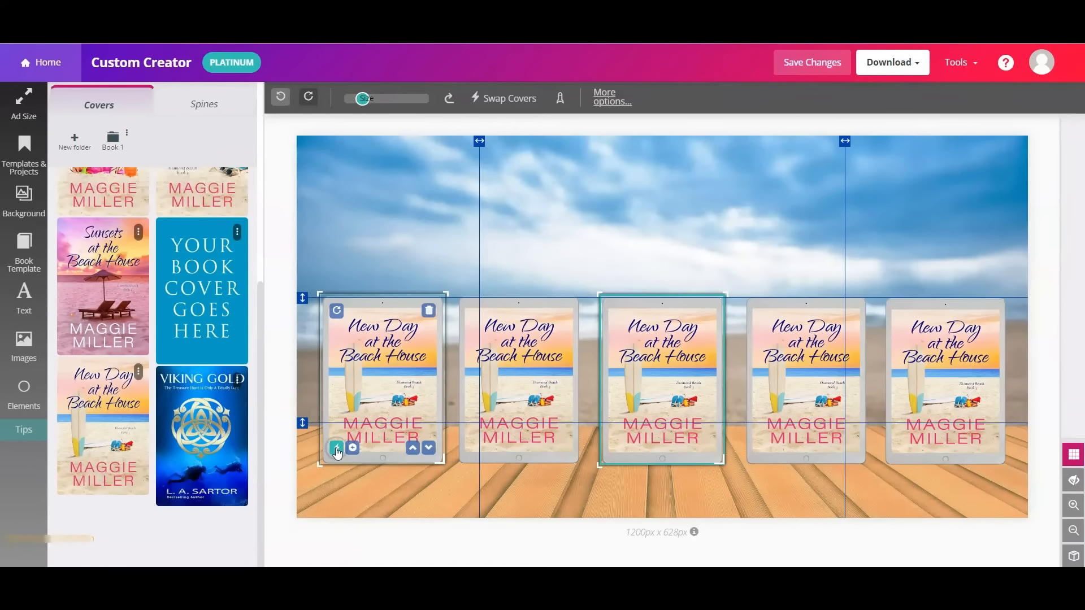
{"action": "scroll", "coordinate": [237, 308], "scroll_direction": "up", "scroll_amount": 3}
{"action": "left_click", "coordinate": [212, 297]}
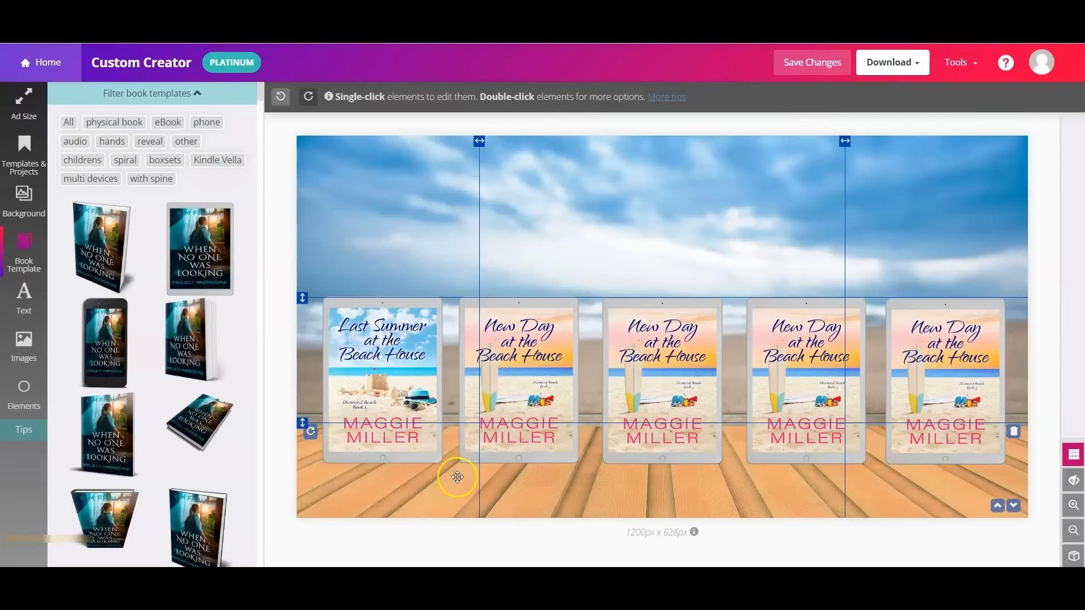
- Swap the cover of the second tablet from the left for another Beach House title from the saved covers
{"action": "left_click", "coordinate": [477, 449]}
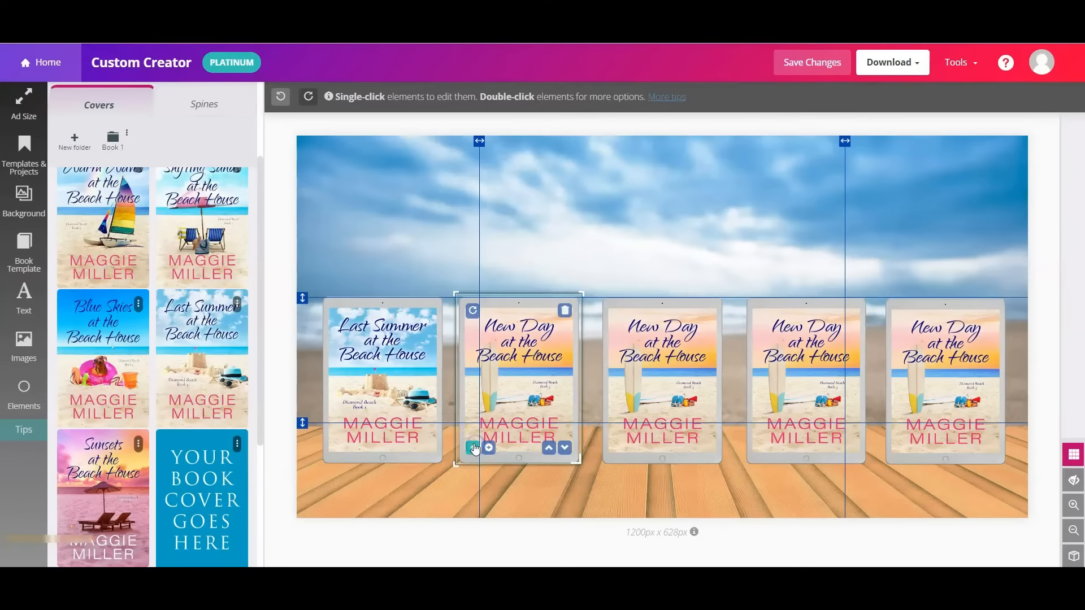
{"action": "left_click", "coordinate": [191, 295]}
{"action": "left_click", "coordinate": [199, 234]}
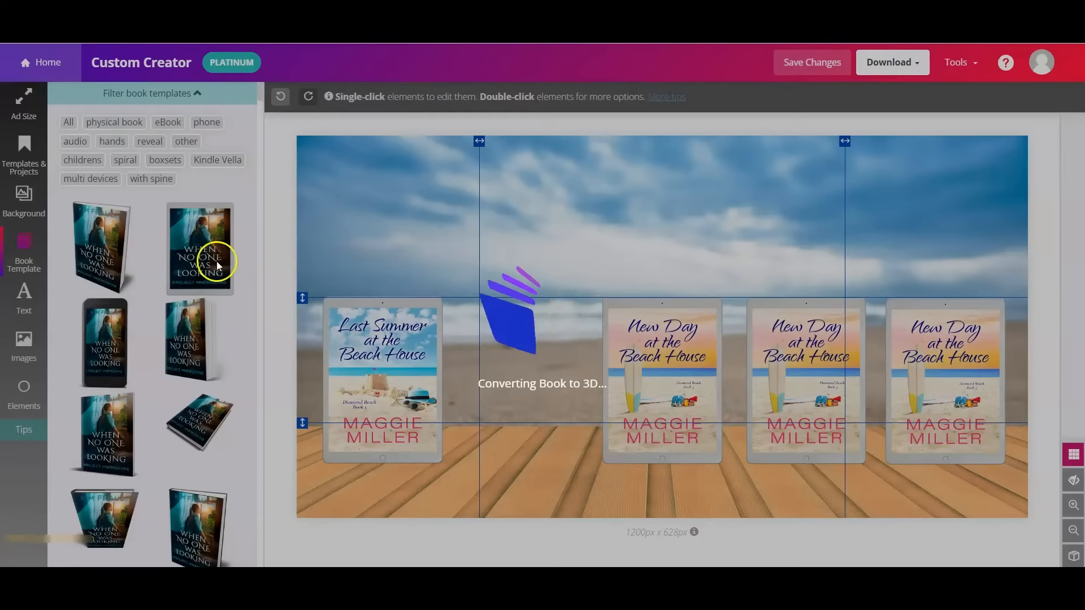
- Swap the fourth tablet's cover for "Sunsets at the Beach House" and the fifth tablet's cover for "Blue Skies at the Beach House"
{"action": "left_click", "coordinate": [773, 446]}
{"action": "left_click", "coordinate": [762, 449]}
{"action": "left_click", "coordinate": [115, 478]}
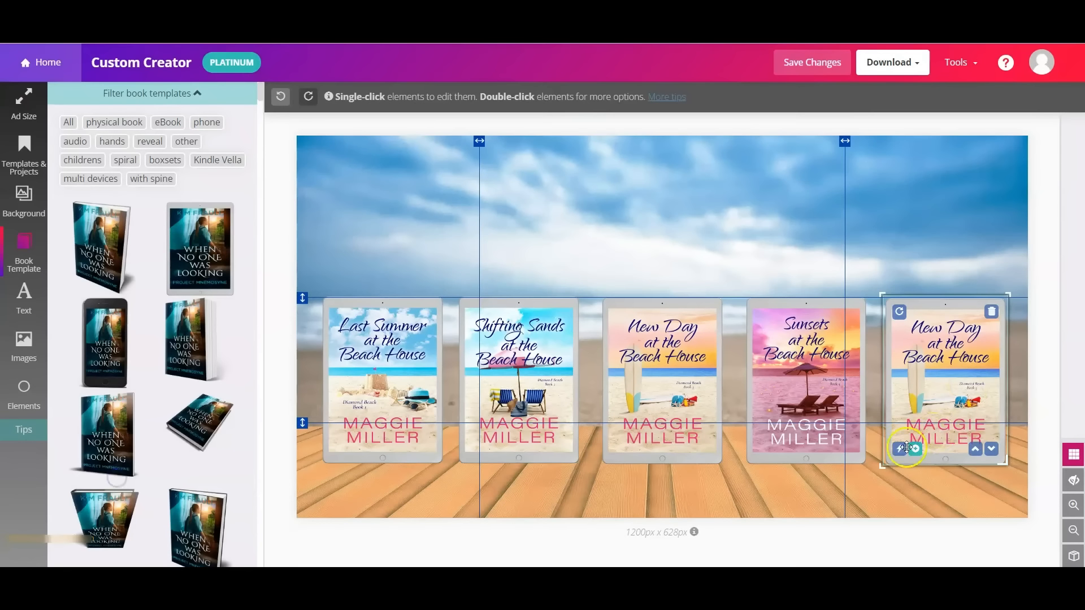
{"action": "left_click", "coordinate": [898, 453]}
{"action": "left_click", "coordinate": [80, 333]}
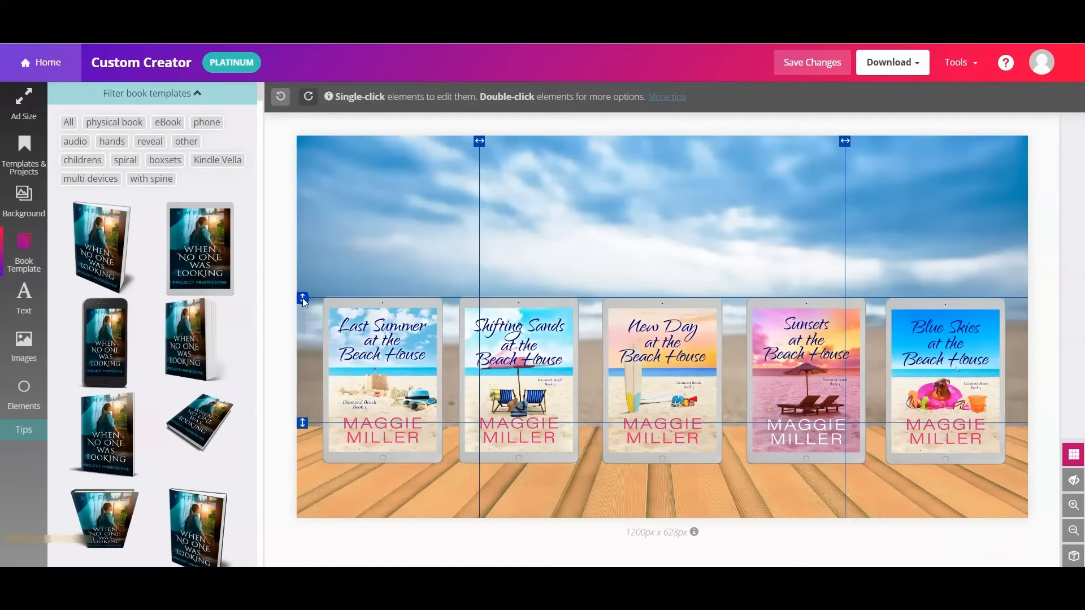
- Raise the upper horizontal guide slightly, move the second and fourth tablets up to it, and hide the guides
{"action": "left_click_drag", "start_coordinate": [303, 297], "coordinate": [303, 285]}
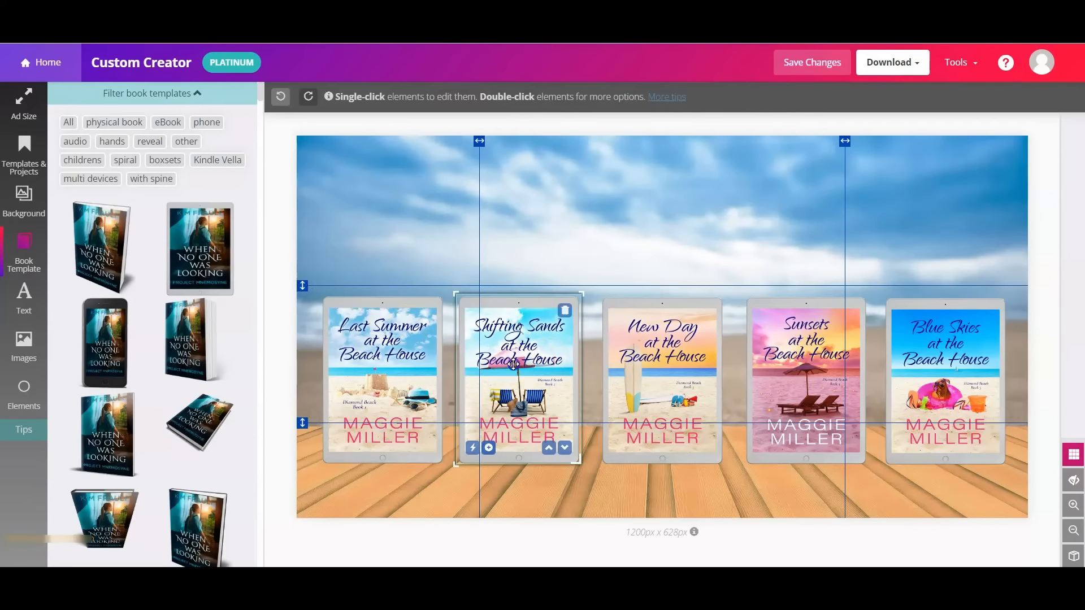
{"action": "left_click_drag", "start_coordinate": [513, 364], "coordinate": [516, 353]}
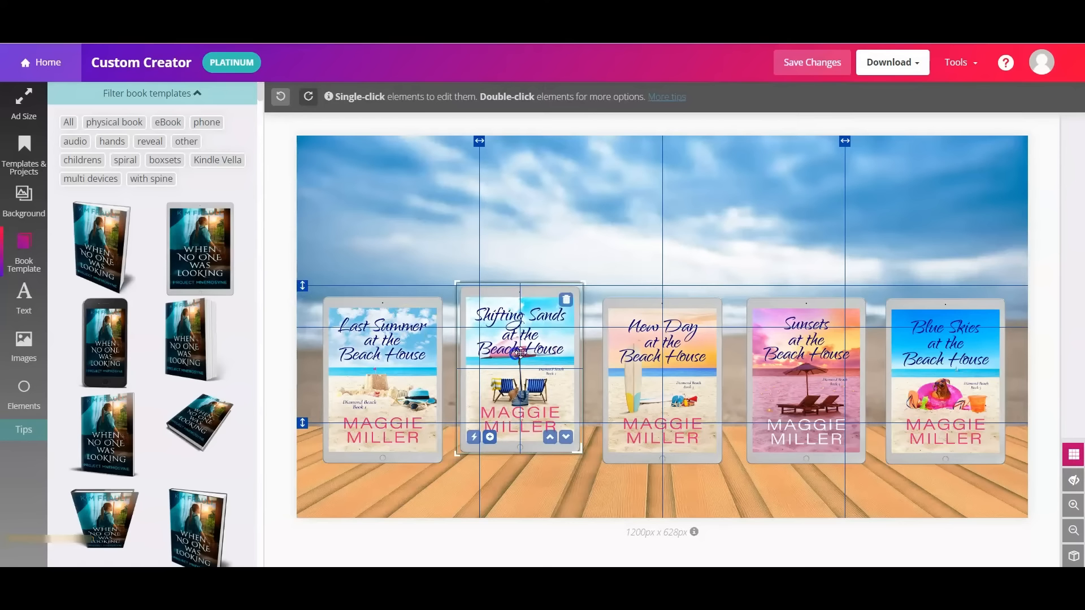
{"action": "left_click_drag", "start_coordinate": [793, 373], "coordinate": [794, 363]}
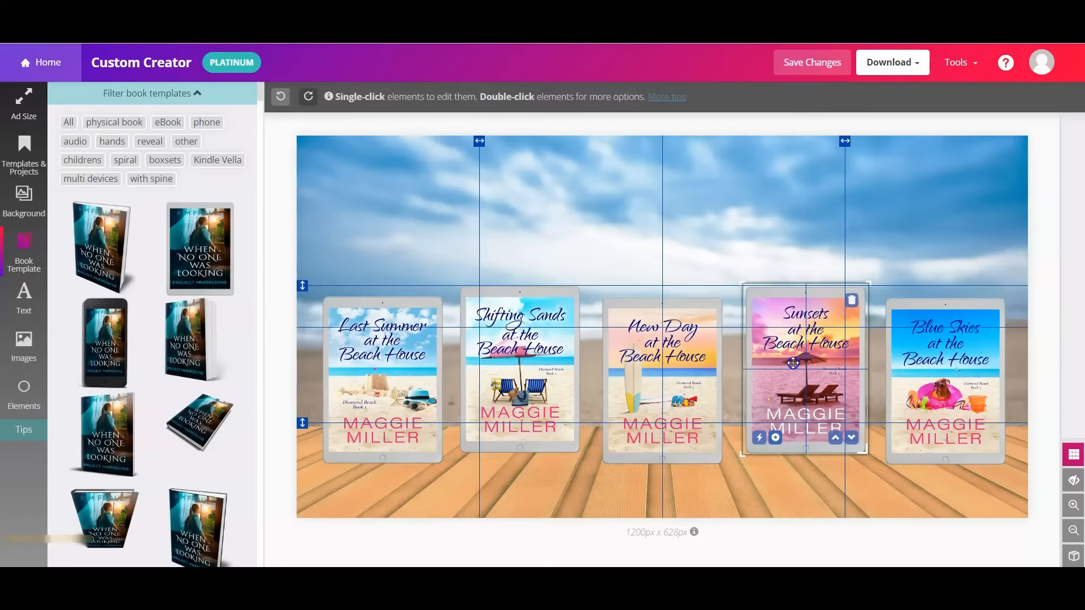
{"action": "left_click", "coordinate": [1074, 455]}
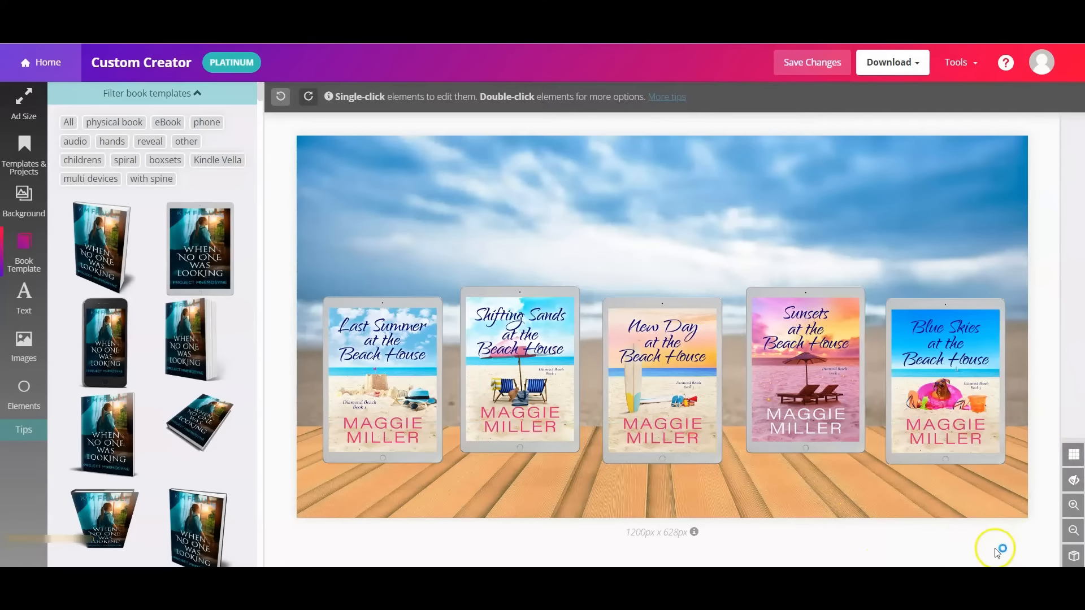
- Delete the light orange wooden surface beneath the tablets
{"action": "left_click", "coordinate": [899, 506]}
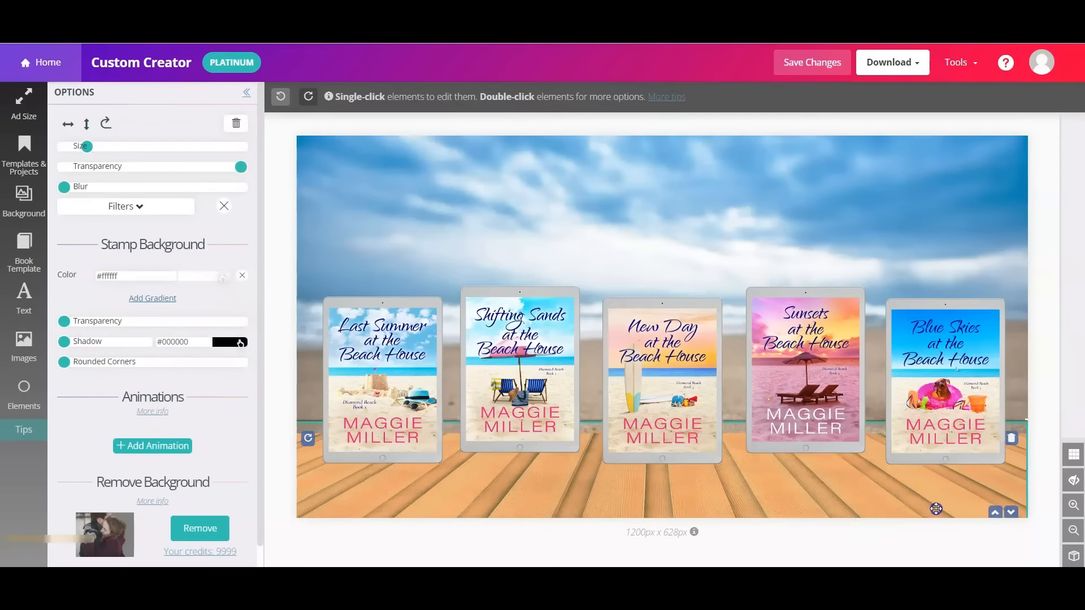
{"action": "left_click_drag", "start_coordinate": [937, 509], "coordinate": [923, 542]}
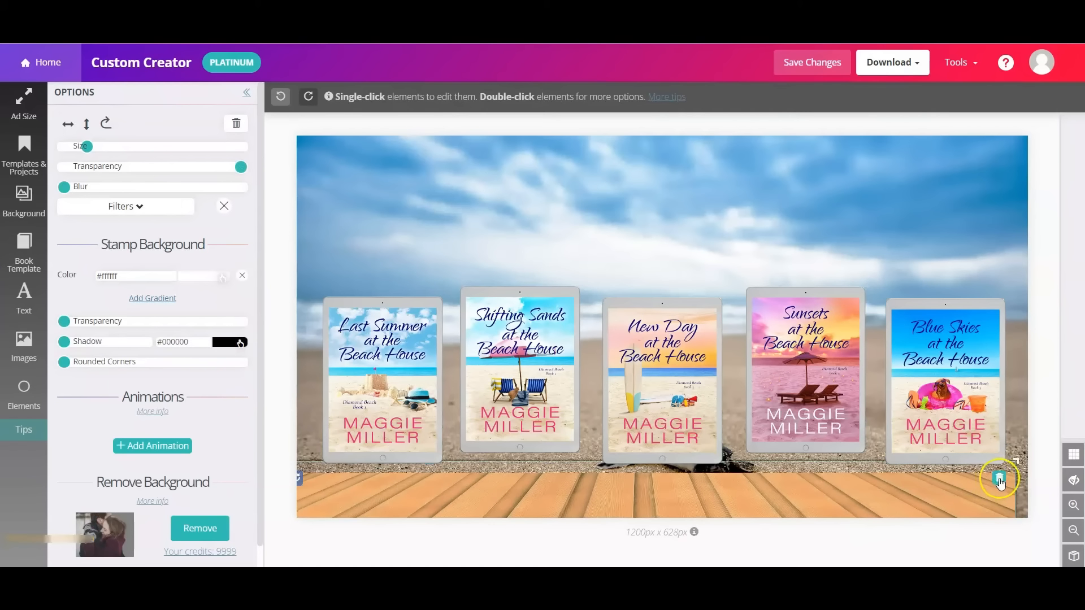
{"action": "left_click", "coordinate": [1000, 481]}
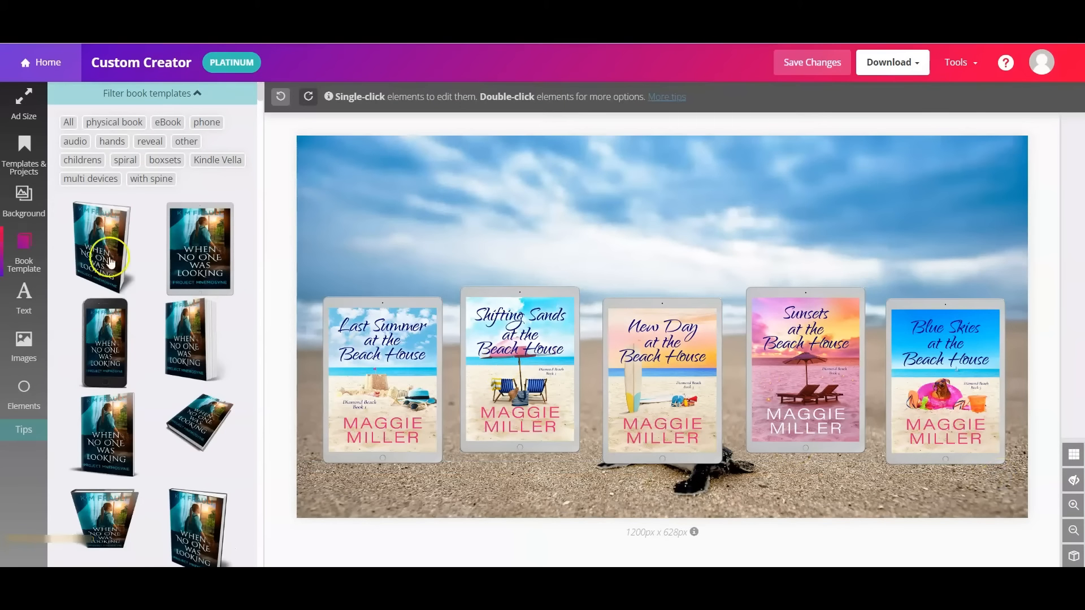
- Add the teal wooden plank surface from the community stamps and position it across the full width of the design
{"action": "left_click", "coordinate": [33, 349]}
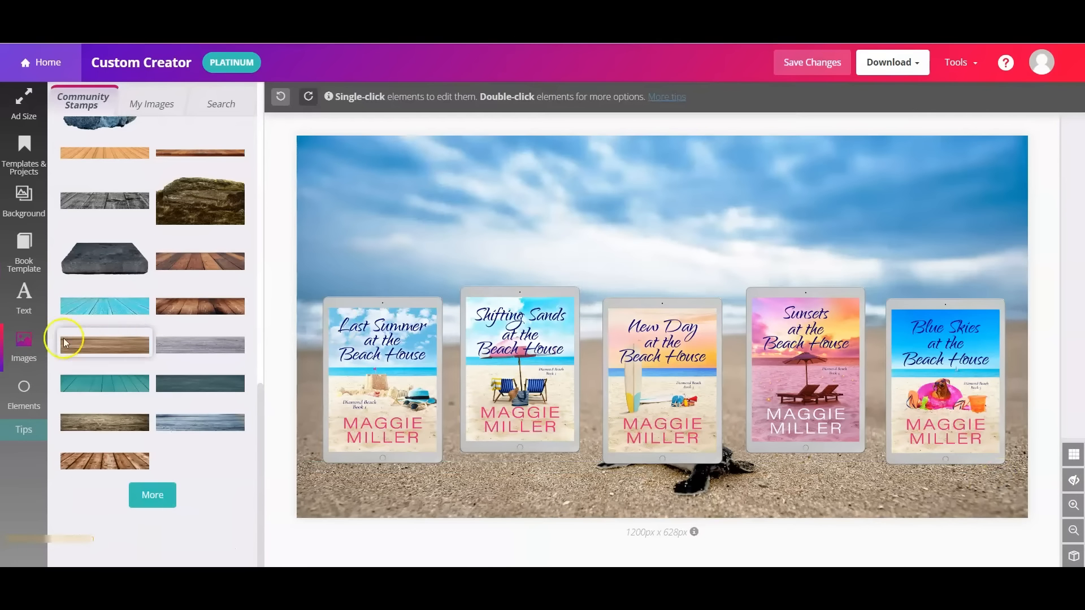
{"action": "left_click", "coordinate": [103, 309]}
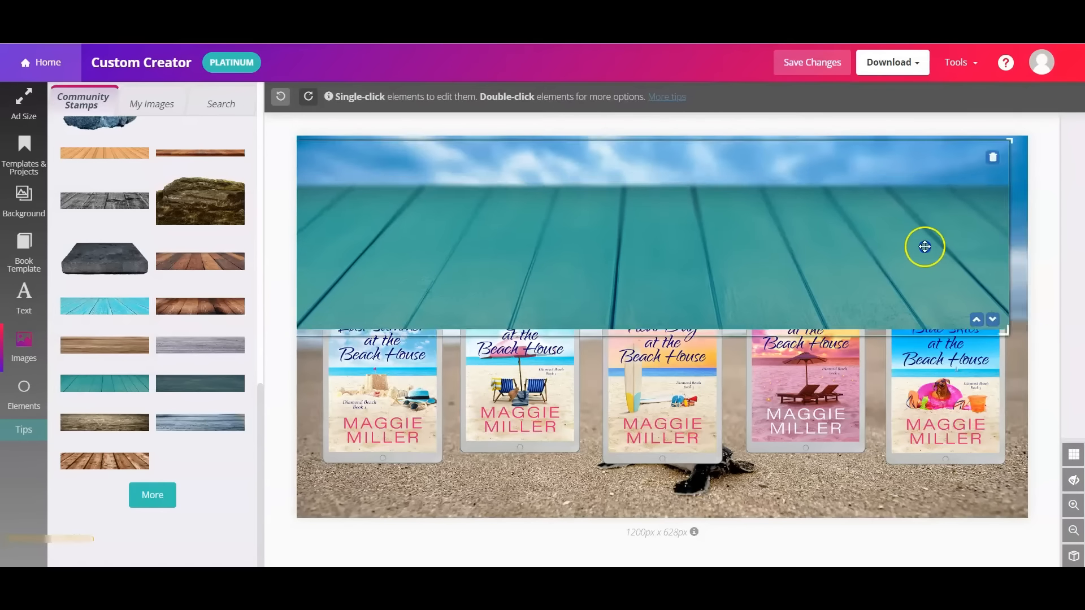
{"action": "left_click_drag", "start_coordinate": [925, 247], "coordinate": [950, 278]}
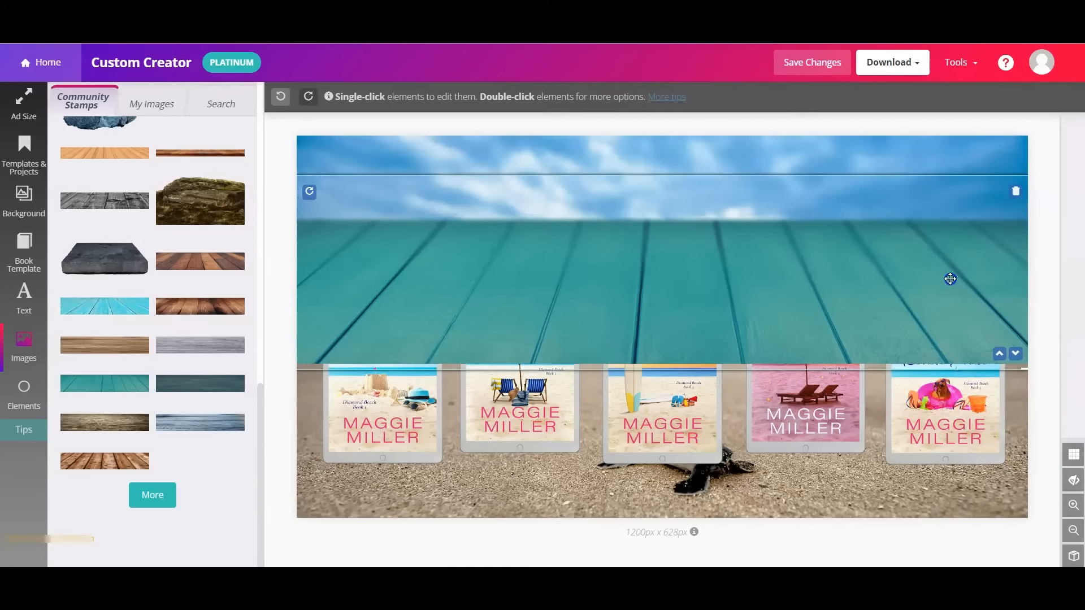
- Send the teal surface behind all five tablets and move it down to the design's lower edge
{"action": "left_click", "coordinate": [1016, 354]}
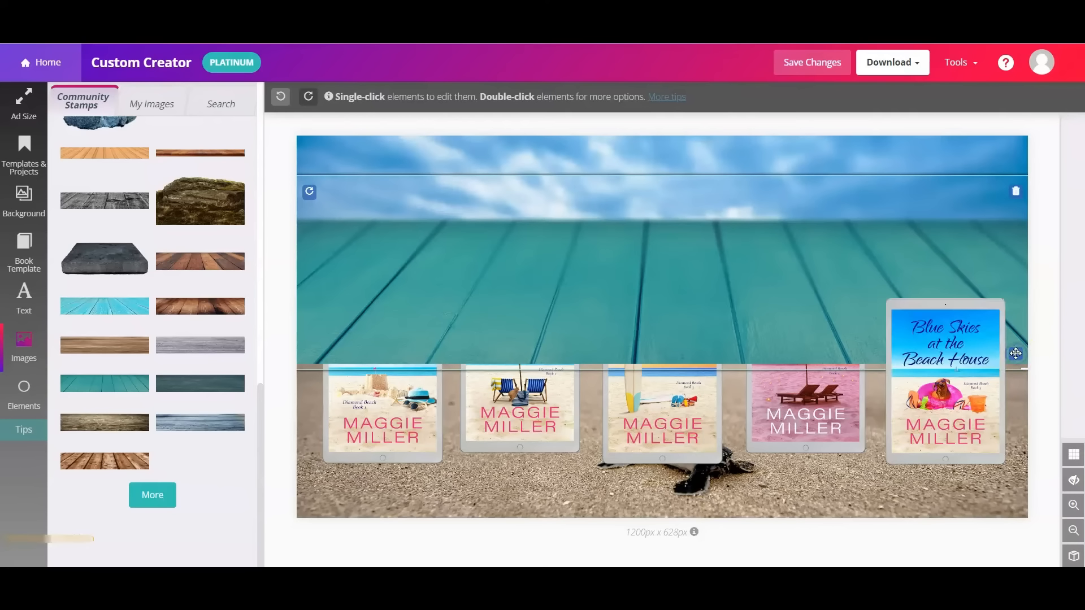
{"action": "left_click", "coordinate": [1016, 355]}
{"action": "left_click", "coordinate": [1016, 355]}
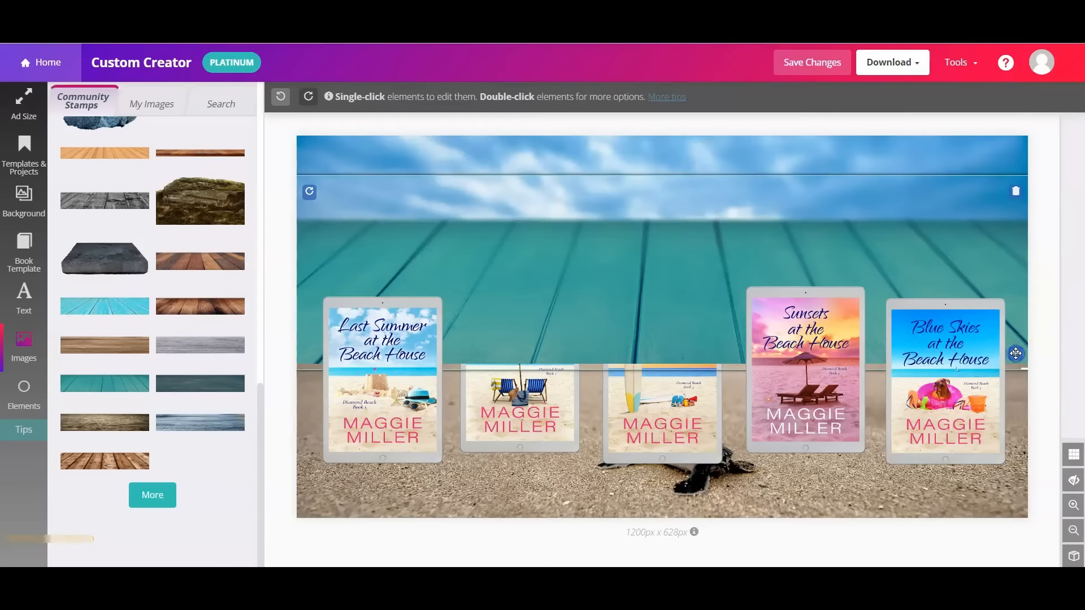
{"action": "left_click", "coordinate": [1016, 355]}
{"action": "left_click", "coordinate": [1017, 355]}
{"action": "left_click", "coordinate": [986, 308]}
{"action": "left_click_drag", "start_coordinate": [897, 225], "coordinate": [890, 399]}
{"action": "left_click", "coordinate": [921, 540]}
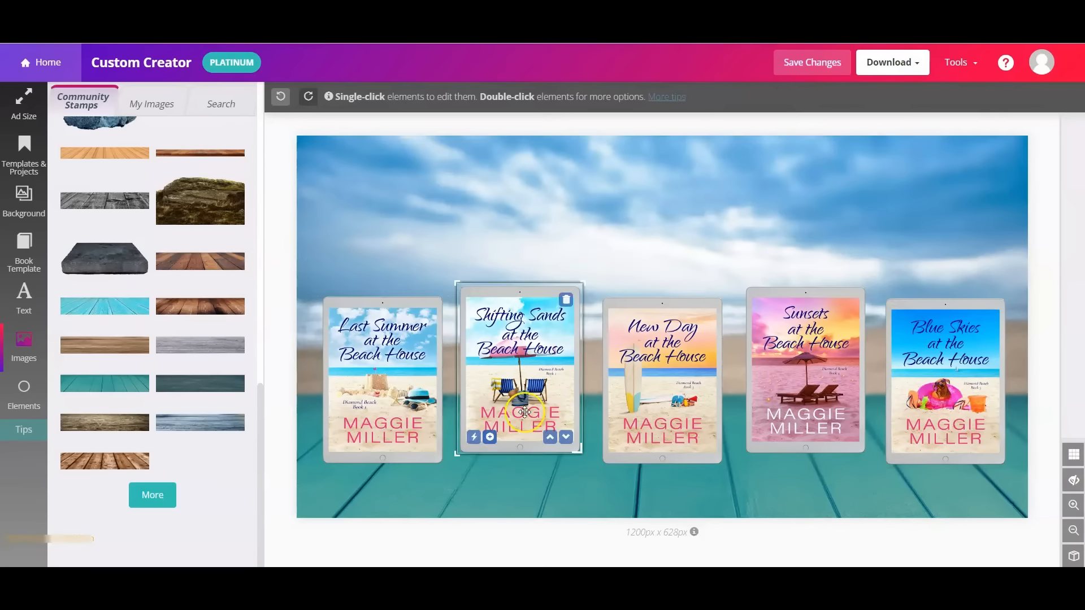
{"action": "scroll", "coordinate": [169, 384], "scroll_direction": "up", "scroll_amount": 5}
{"action": "scroll", "coordinate": [149, 276], "scroll_direction": "down", "scroll_amount": 4}
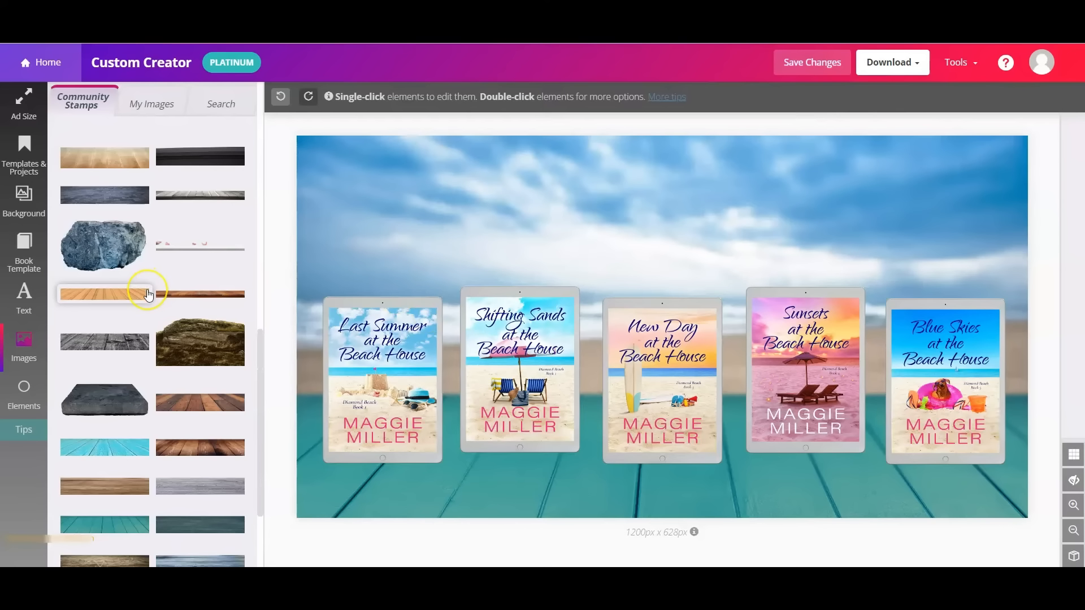
- Set up a 1080 x 1080 px Instagram photo canvas and fill its background with the palm-shaded beach photo found by searching stock images for "sand"
{"action": "left_click", "coordinate": [129, 319]}
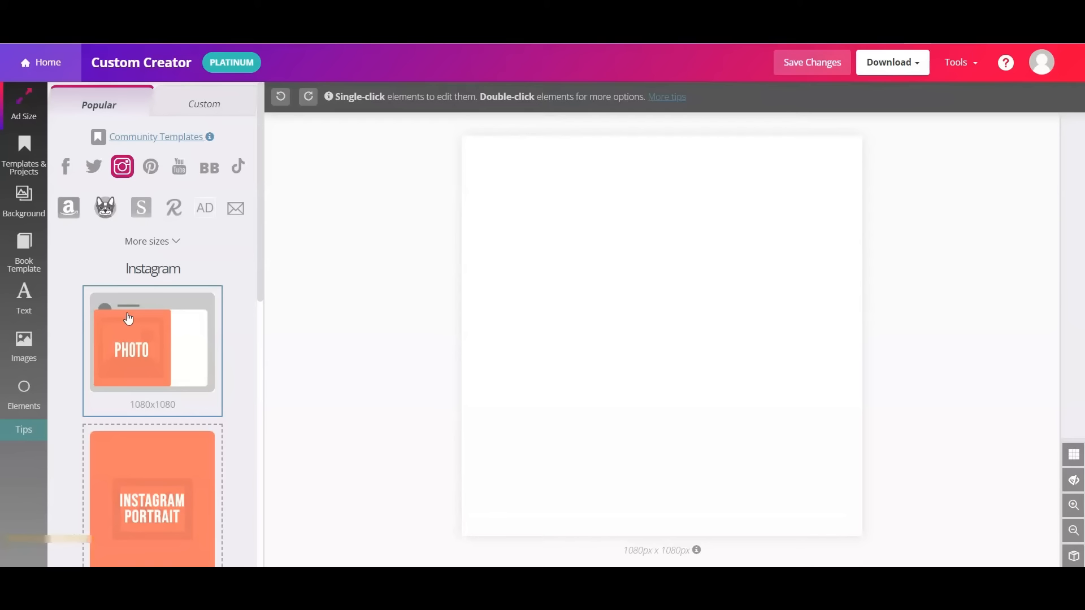
{"action": "left_click", "coordinate": [21, 202]}
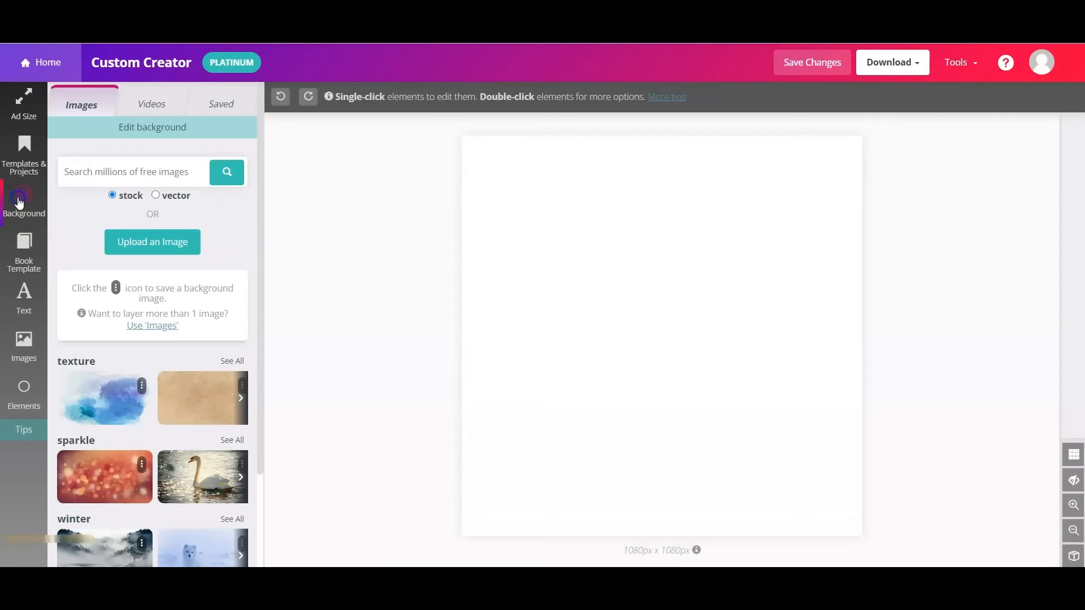
{"action": "left_click", "coordinate": [69, 176]}
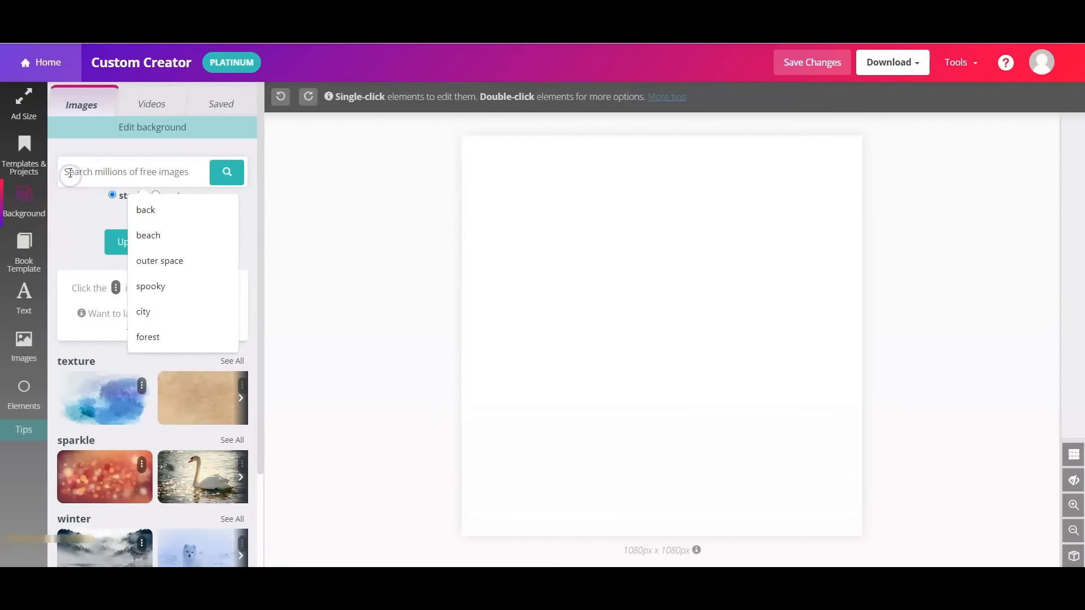
{"action": "type", "text": "sand"}
{"action": "key", "text": "Return"}
{"action": "scroll", "coordinate": [194, 288], "scroll_direction": "down", "scroll_amount": 20}
{"action": "left_click", "coordinate": [166, 489]}
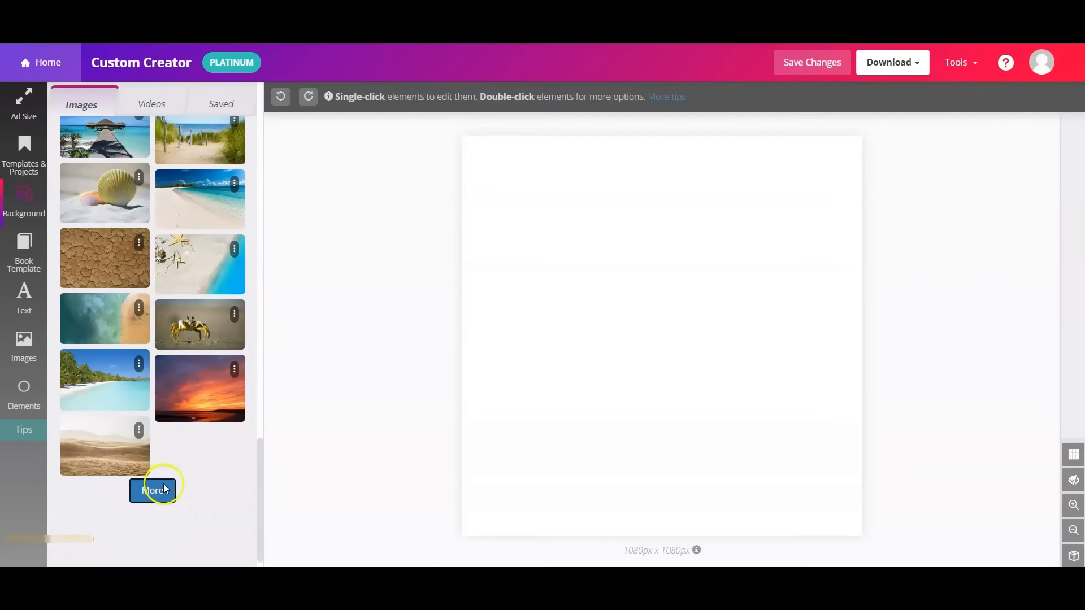
{"action": "scroll", "coordinate": [166, 488], "scroll_direction": "down", "scroll_amount": 5}
{"action": "left_click", "coordinate": [106, 294]}
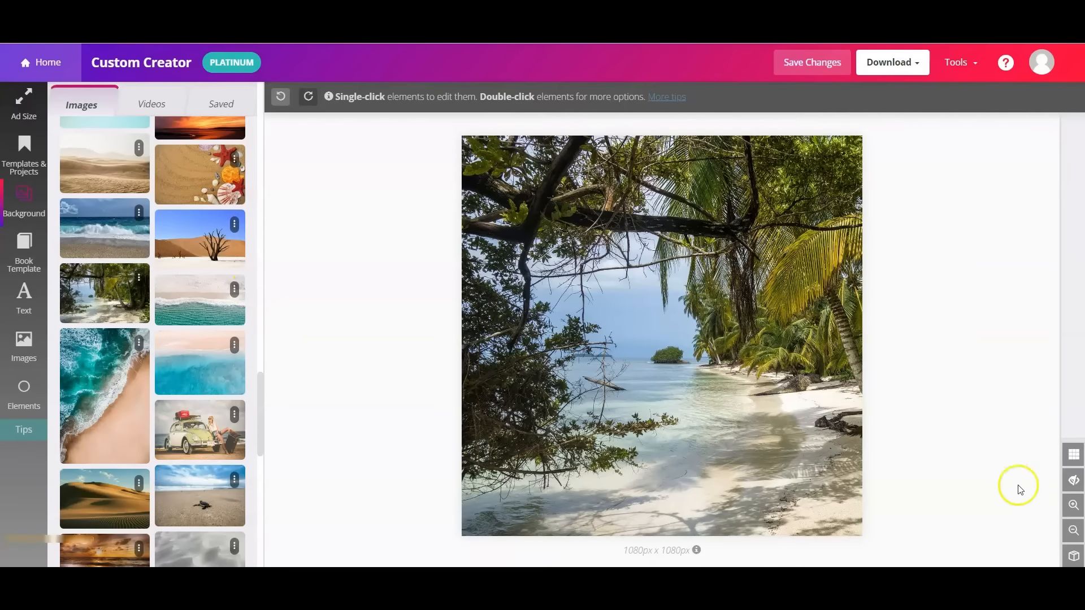
- Reveal the background's cropped area, shift the photo left to bring the leaning palm into the canvas, and hide the overflow again
{"action": "left_click", "coordinate": [1073, 480]}
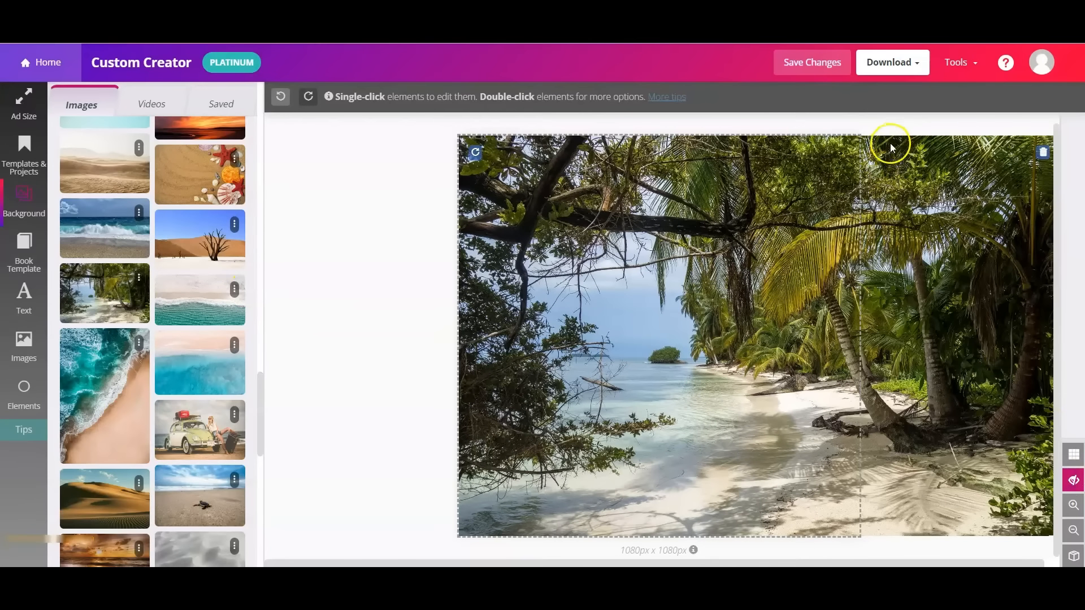
{"action": "left_click_drag", "start_coordinate": [972, 218], "coordinate": [884, 233]}
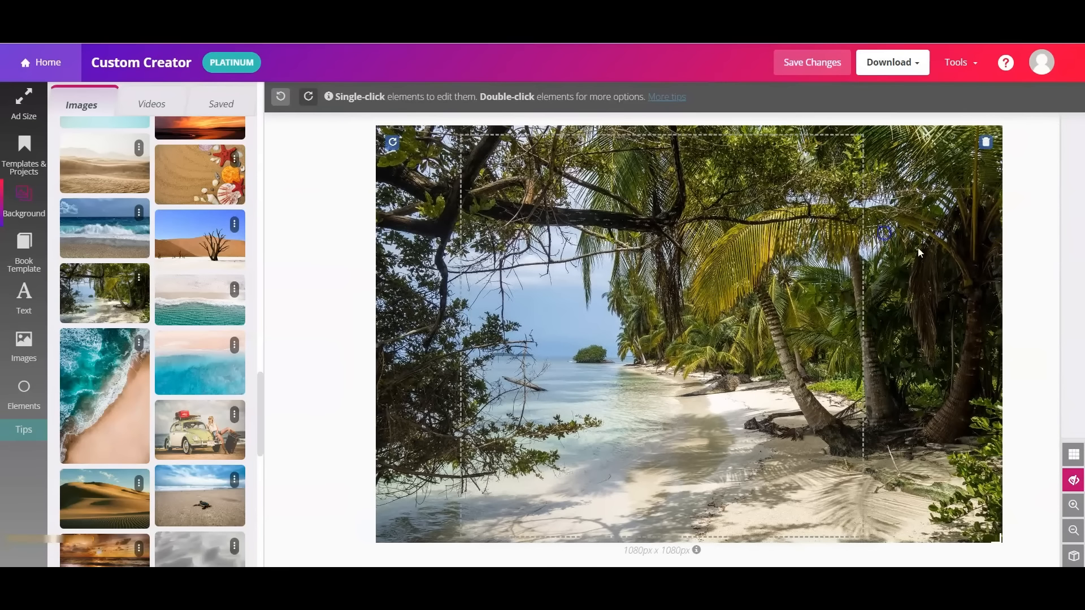
{"action": "left_click", "coordinate": [1073, 480]}
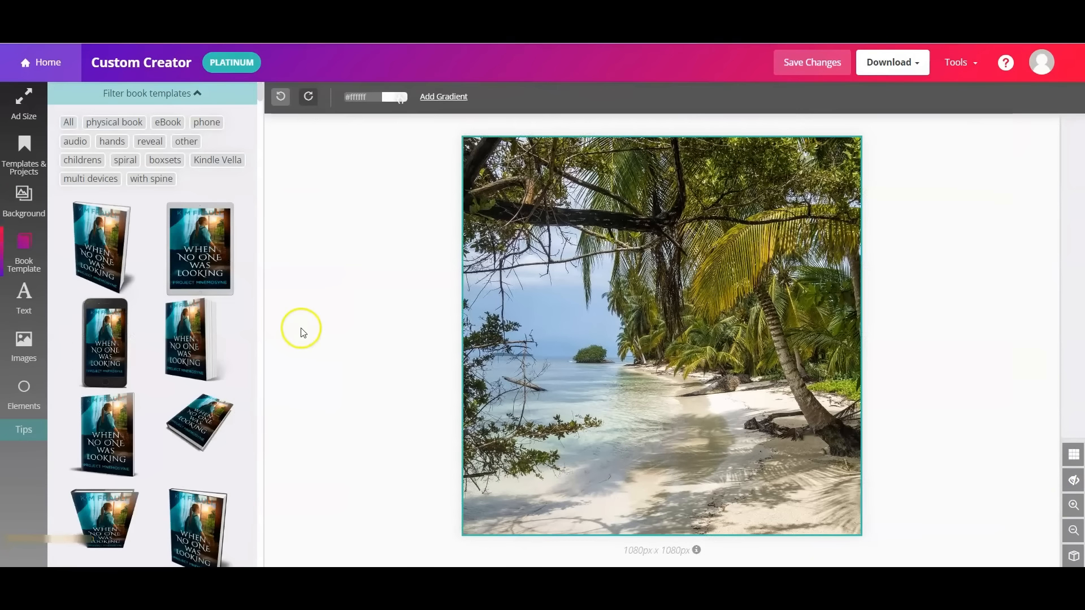
- Add the mossy rock from the Book Shelf stamps and place it on the beach in the lower half of the canvas
{"action": "left_click", "coordinate": [25, 346]}
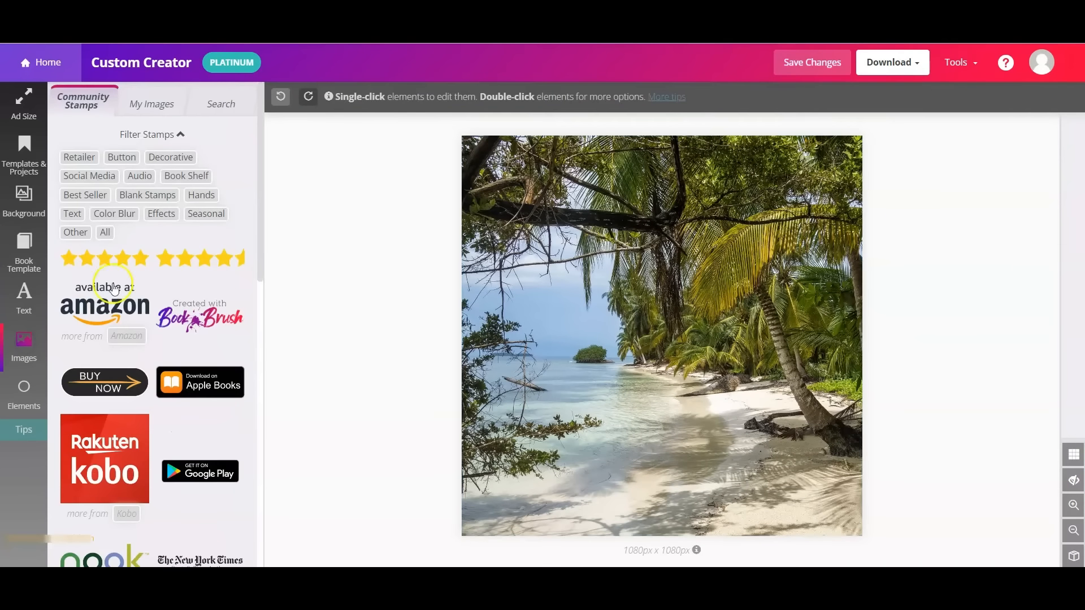
{"action": "left_click", "coordinate": [187, 175]}
{"action": "scroll", "coordinate": [191, 305], "scroll_direction": "down", "scroll_amount": 5}
{"action": "scroll", "coordinate": [191, 305], "scroll_direction": "down", "scroll_amount": 5}
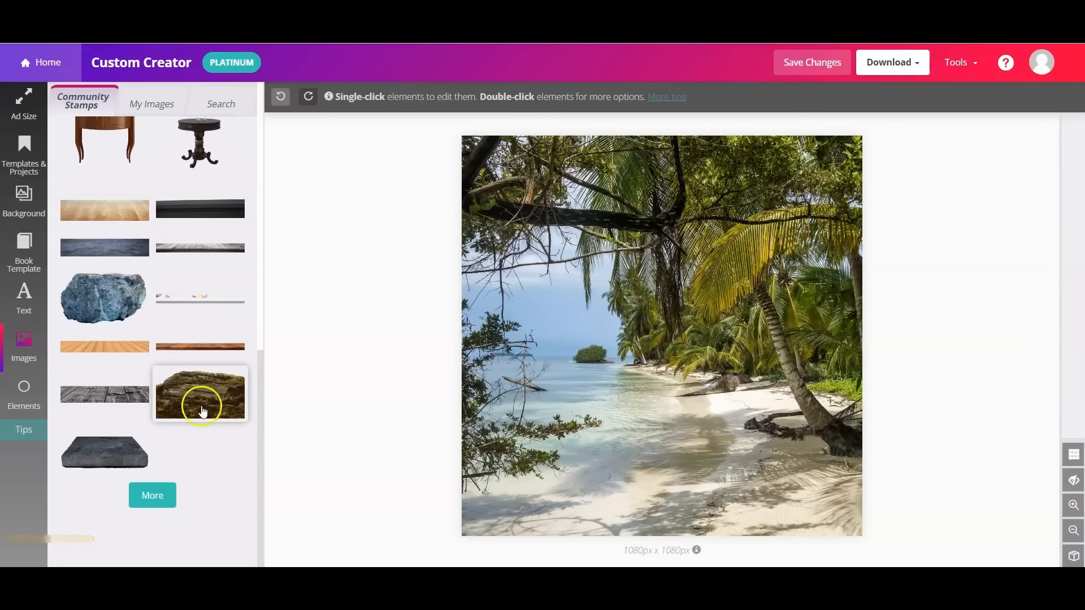
{"action": "left_click", "coordinate": [201, 398]}
{"action": "left_click_drag", "start_coordinate": [519, 153], "coordinate": [644, 382]}
{"action": "left_click_drag", "start_coordinate": [684, 419], "coordinate": [768, 470]}
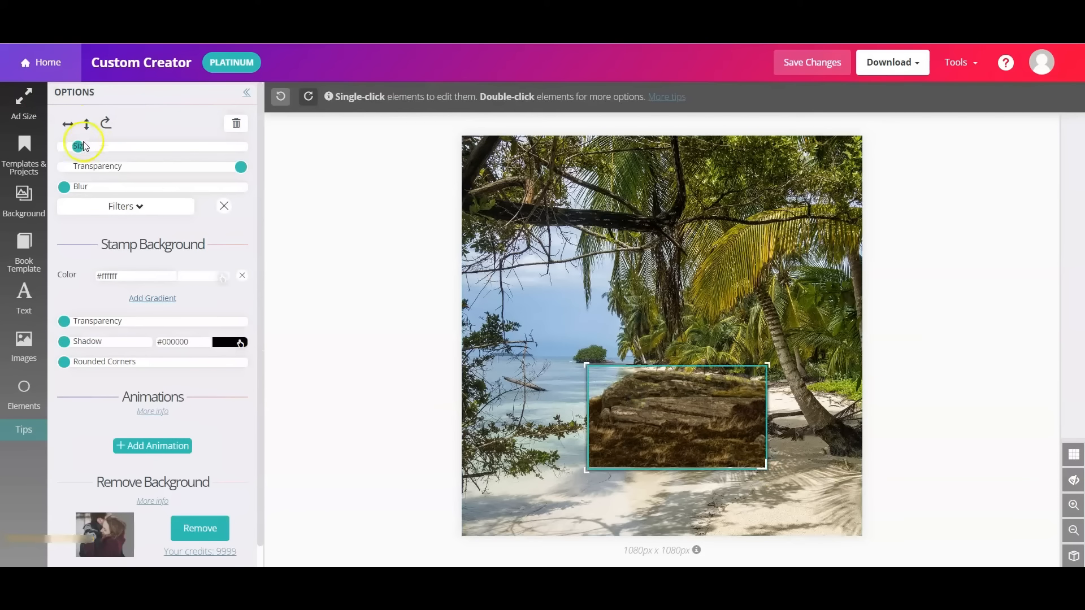
- Enlarge the mossy rock and move it down so its top forms a ledge spanning the canvas's lower edge
{"action": "left_click_drag", "start_coordinate": [83, 146], "coordinate": [95, 145]}
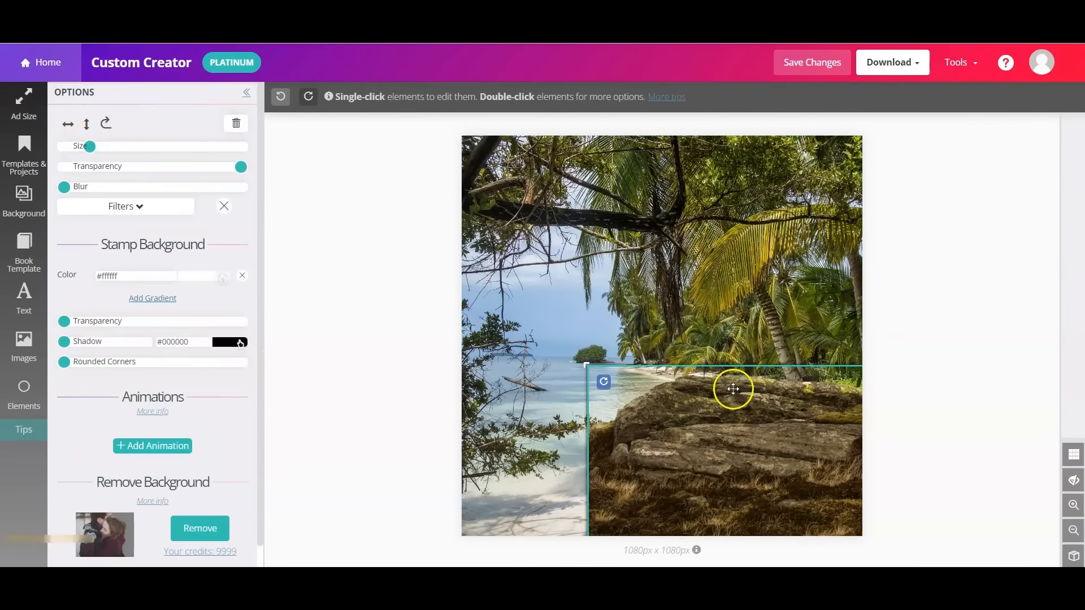
{"action": "left_click_drag", "start_coordinate": [734, 418], "coordinate": [640, 530]}
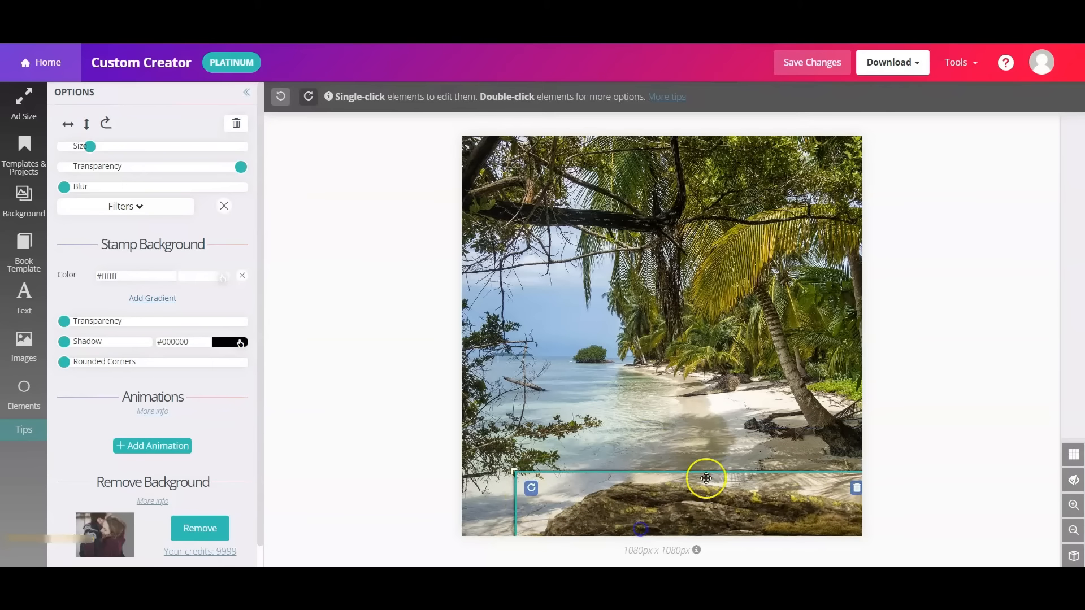
{"action": "left_click_drag", "start_coordinate": [711, 471], "coordinate": [712, 444]}
{"action": "left_click_drag", "start_coordinate": [692, 485], "coordinate": [631, 505]}
{"action": "left_click", "coordinate": [325, 222]}
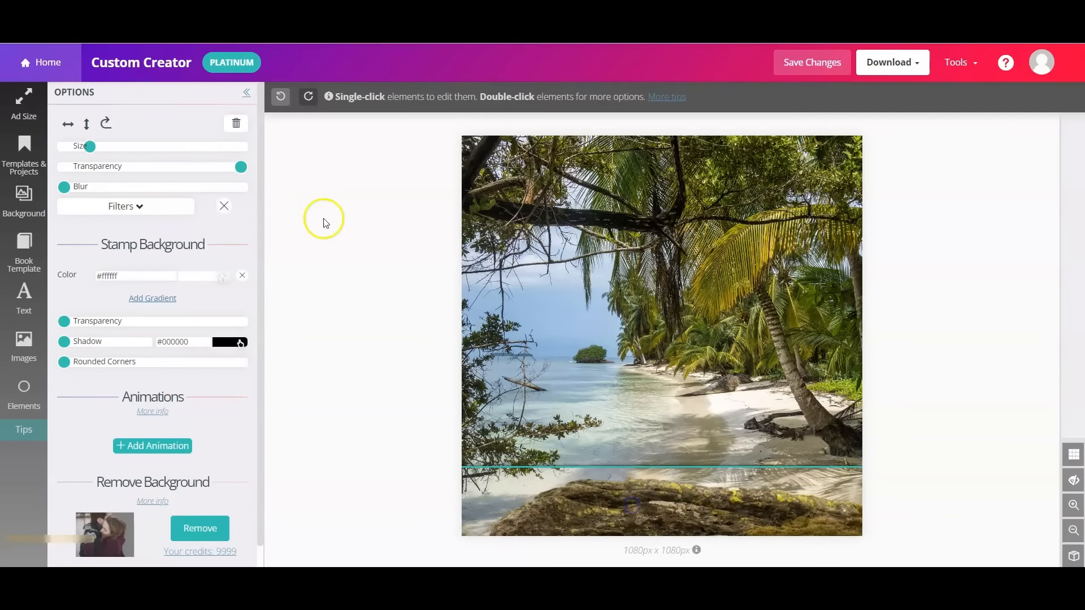
- Add a standing 3D paperback mockup with the "Viking Gold" cover and stand it on the rock
{"action": "left_click", "coordinate": [23, 251]}
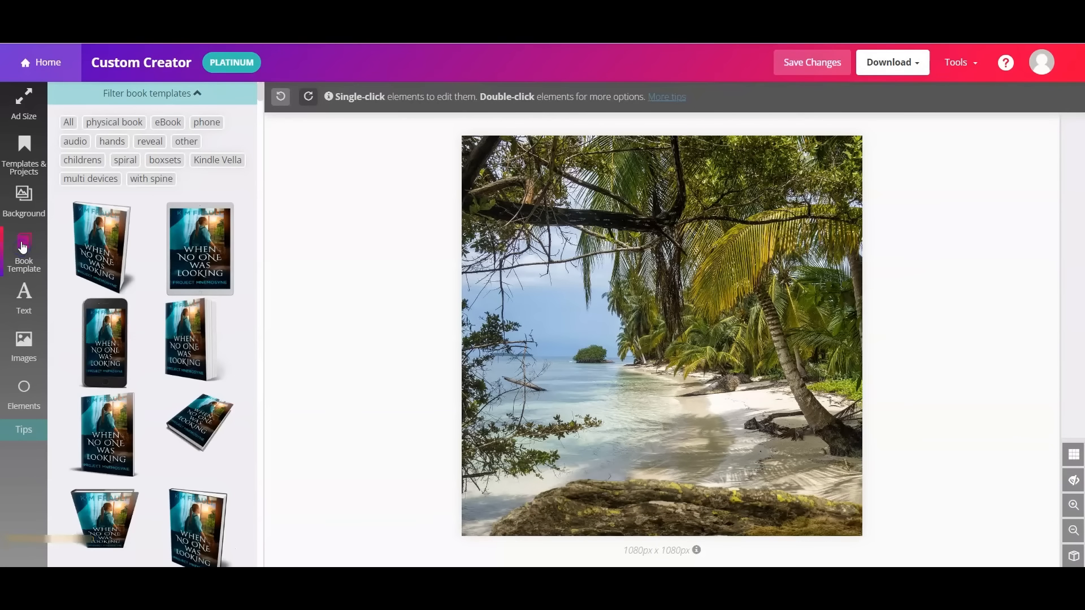
{"action": "left_click", "coordinate": [204, 355]}
{"action": "left_click", "coordinate": [201, 432]}
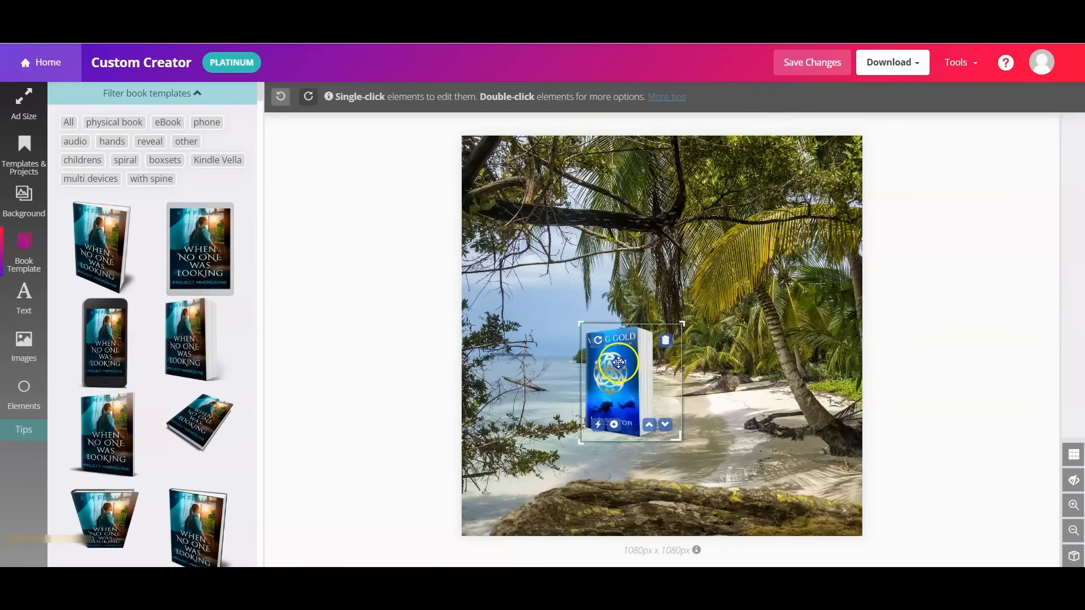
{"action": "left_click_drag", "start_coordinate": [618, 362], "coordinate": [625, 429]}
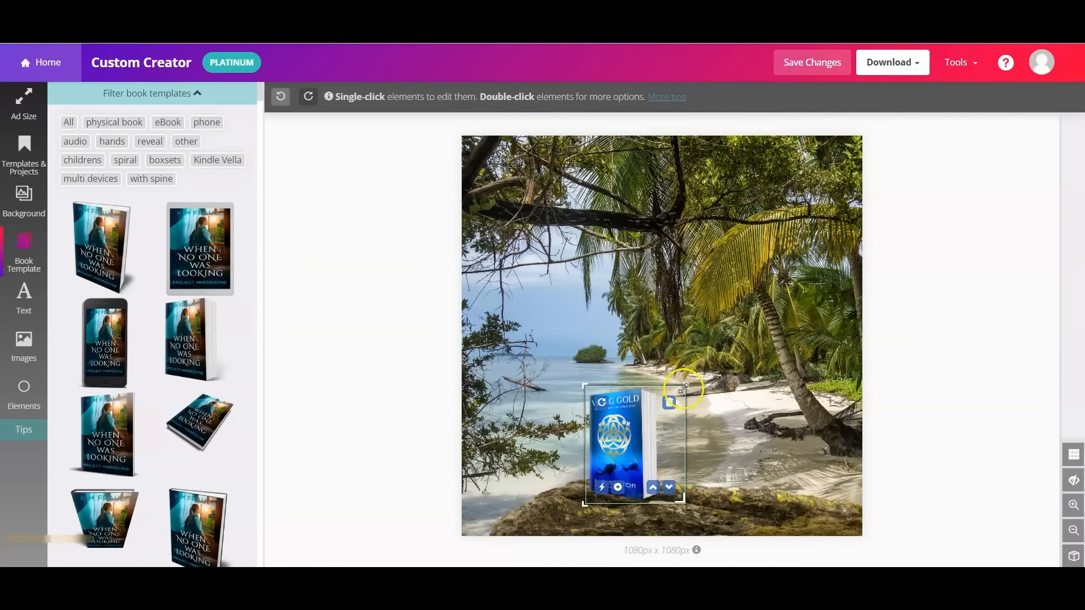
- Enlarge the "Viking Gold" book to about twice its size on the rock and shift the beach background slightly right
{"action": "left_click_drag", "start_coordinate": [683, 385], "coordinate": [770, 264]}
{"action": "left_click_drag", "start_coordinate": [664, 325], "coordinate": [654, 336]}
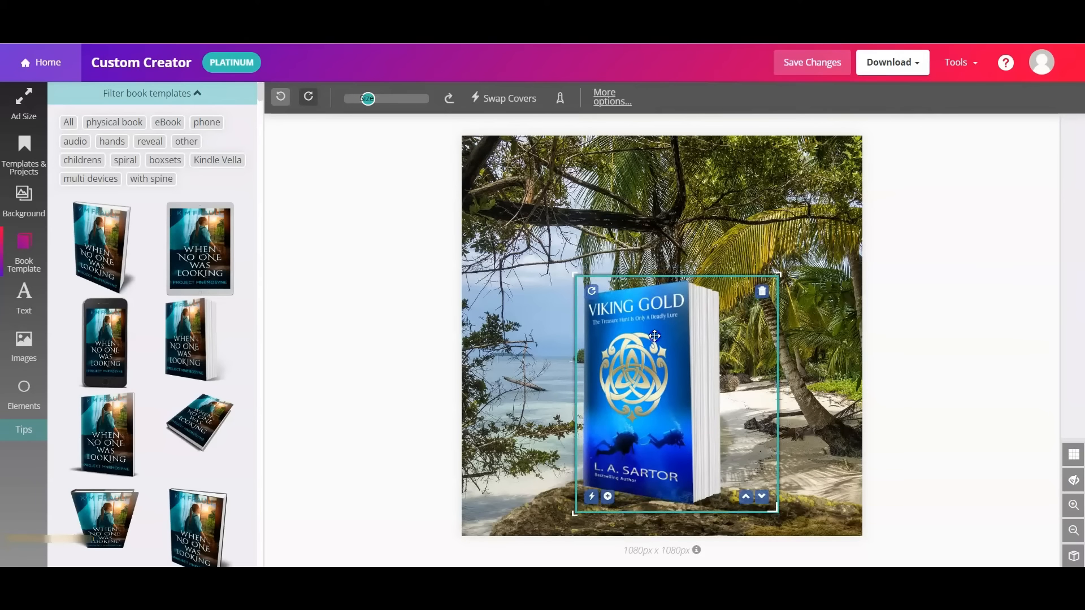
{"action": "left_click_drag", "start_coordinate": [711, 184], "coordinate": [750, 181]}
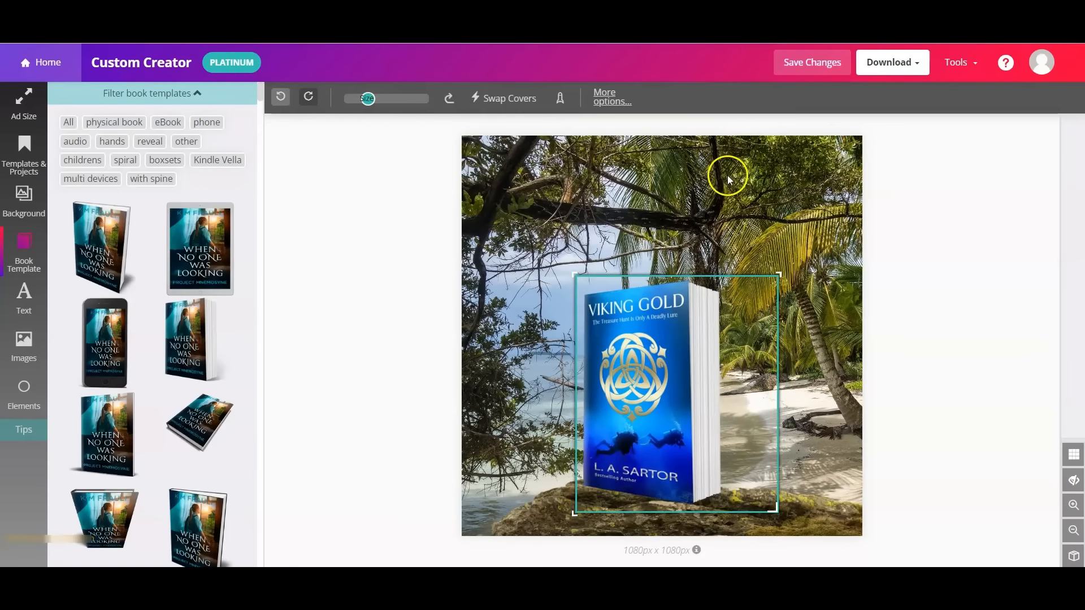
- Reveal the elements extending beyond the canvas and shift the mossy rock slightly beneath the book
{"action": "double_click", "coordinate": [728, 176]}
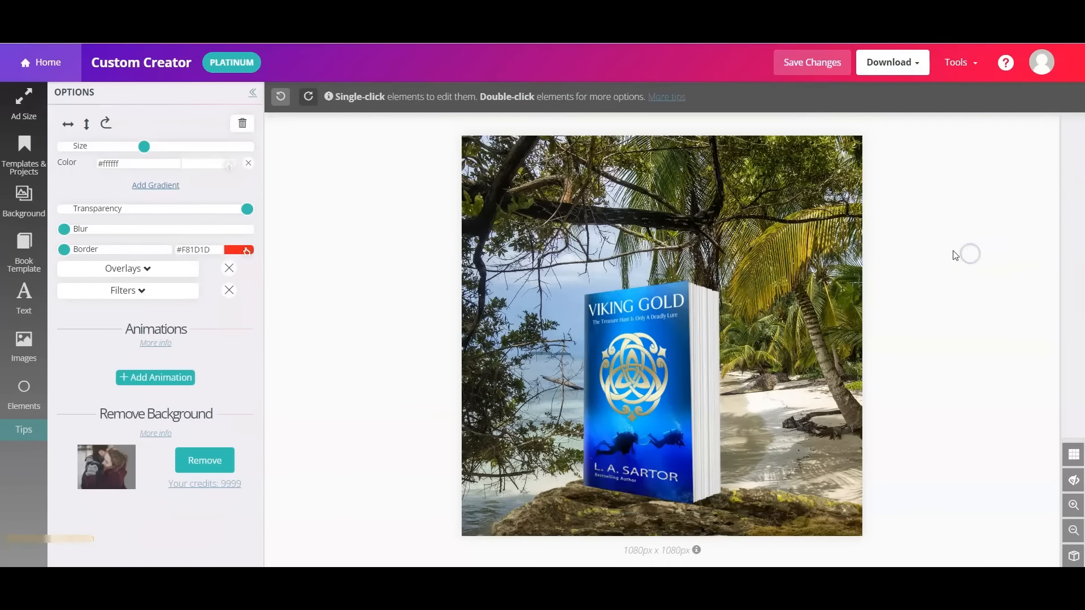
{"action": "left_click", "coordinate": [1074, 481]}
{"action": "left_click_drag", "start_coordinate": [492, 559], "coordinate": [538, 548]}
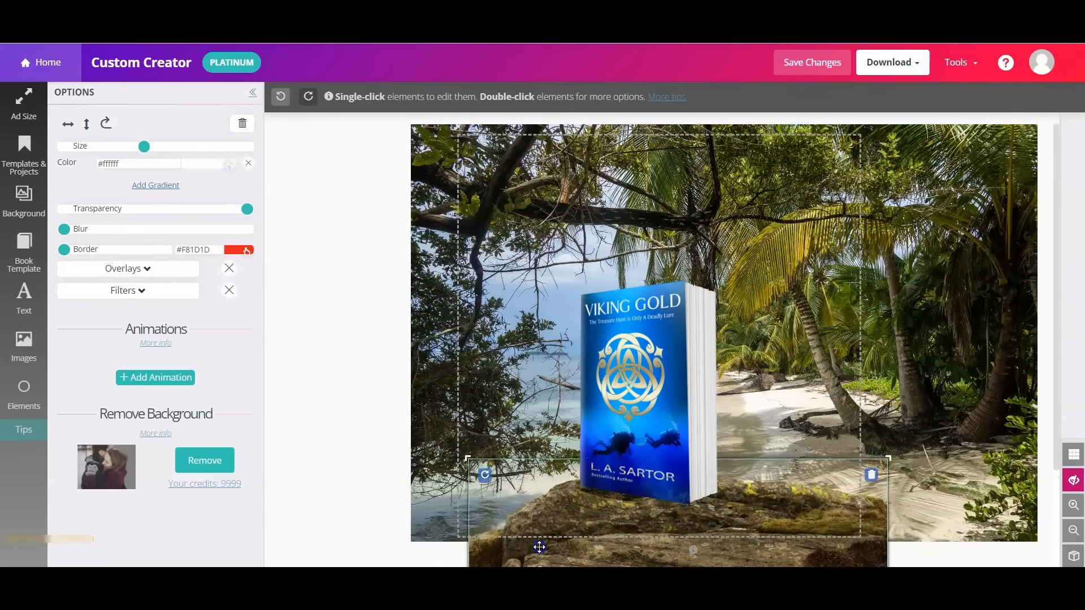
{"action": "left_click", "coordinate": [1070, 487]}
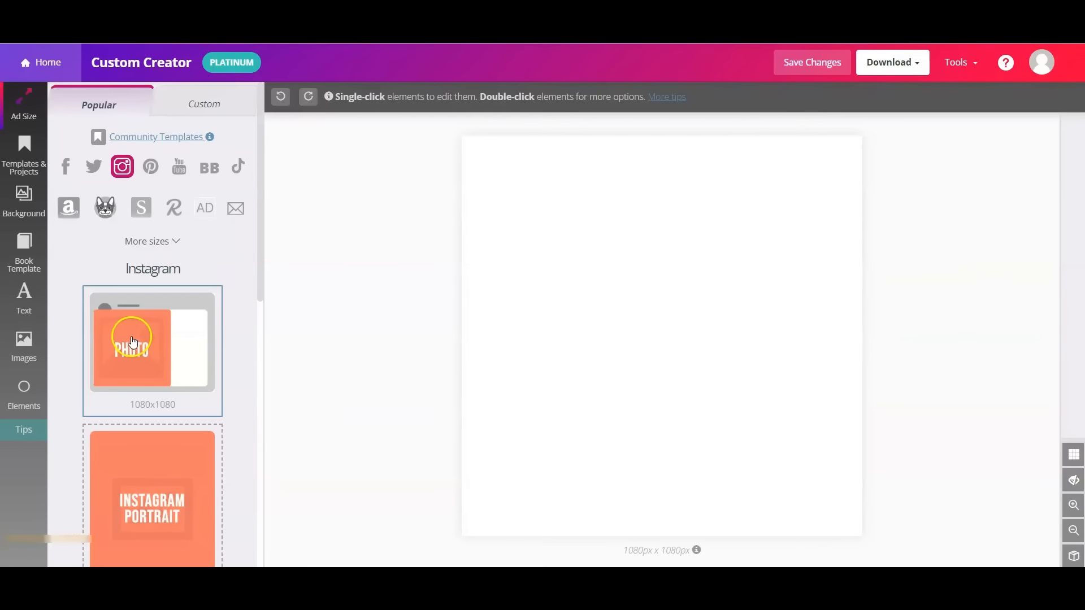
- Search the stock background images for "lake" and apply the orange sunset with reeds to the blank canvas
{"action": "left_click", "coordinate": [18, 195]}
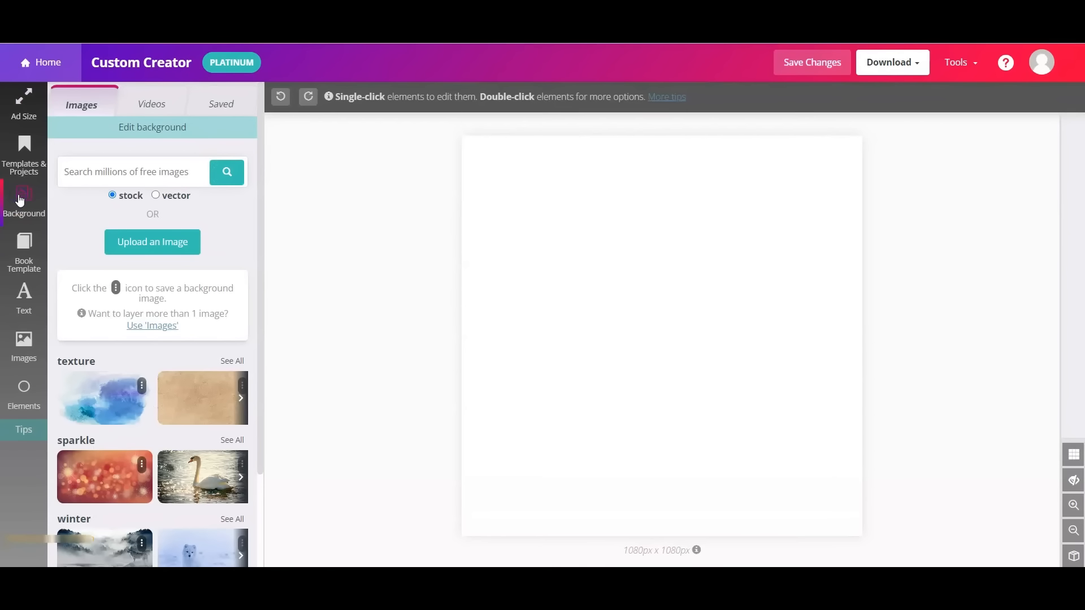
{"action": "left_click", "coordinate": [74, 175]}
{"action": "type", "text": "lake"}
{"action": "key", "text": "Return"}
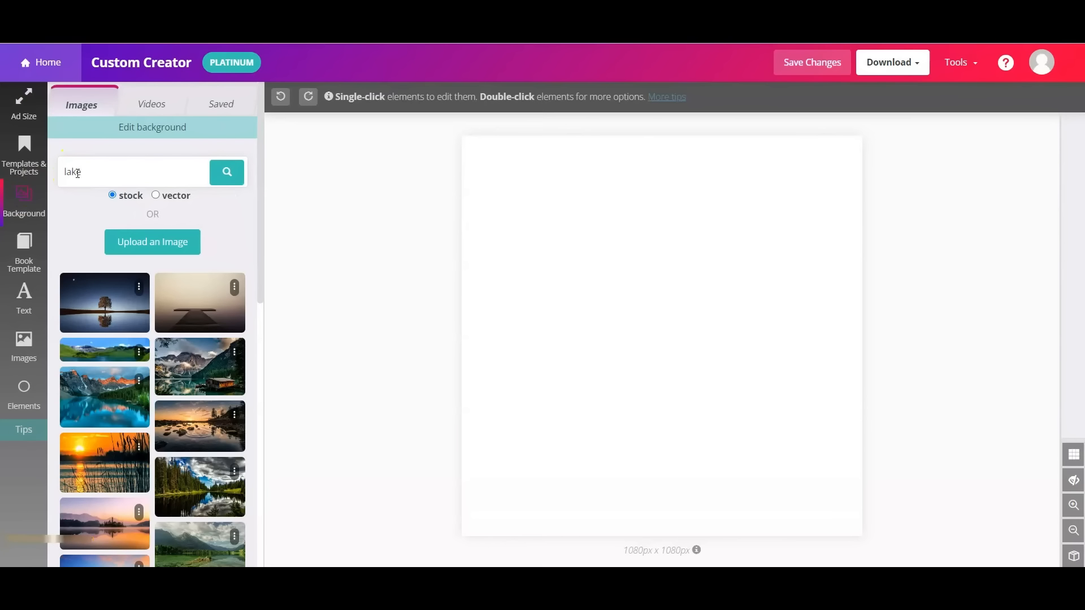
{"action": "left_click", "coordinate": [94, 447]}
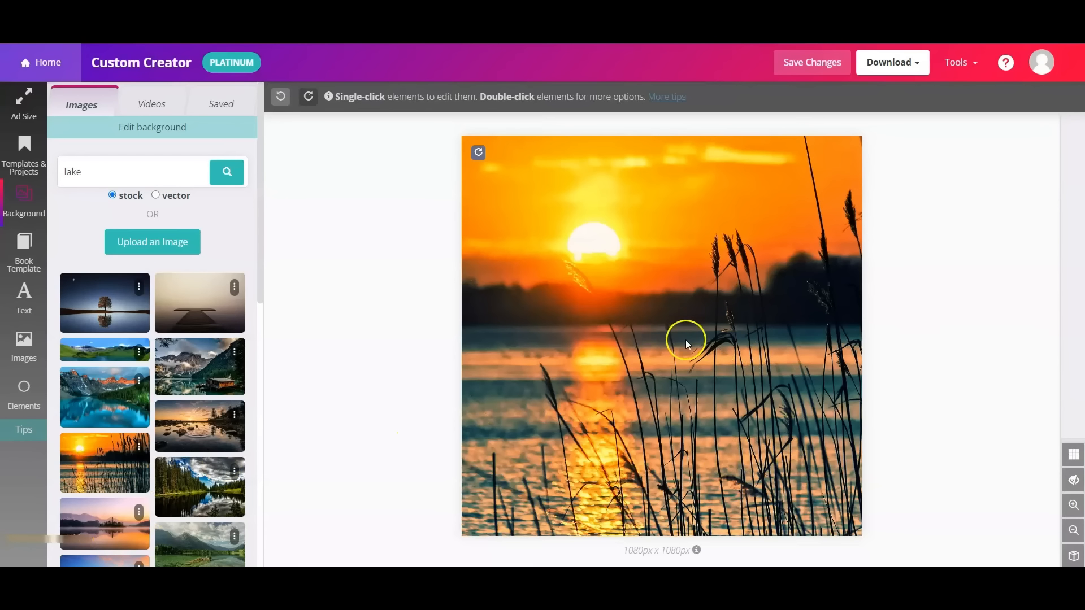
- Add the light grey wooden plank surface from the Book Shelf stamps to the lake scene
{"action": "left_click", "coordinate": [30, 341]}
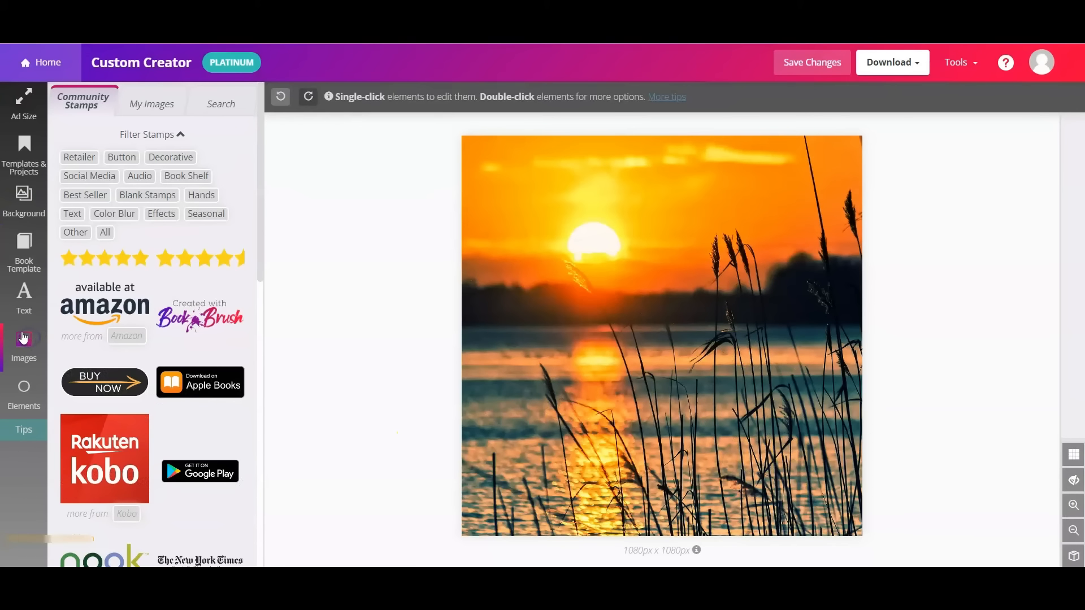
{"action": "left_click", "coordinate": [207, 176]}
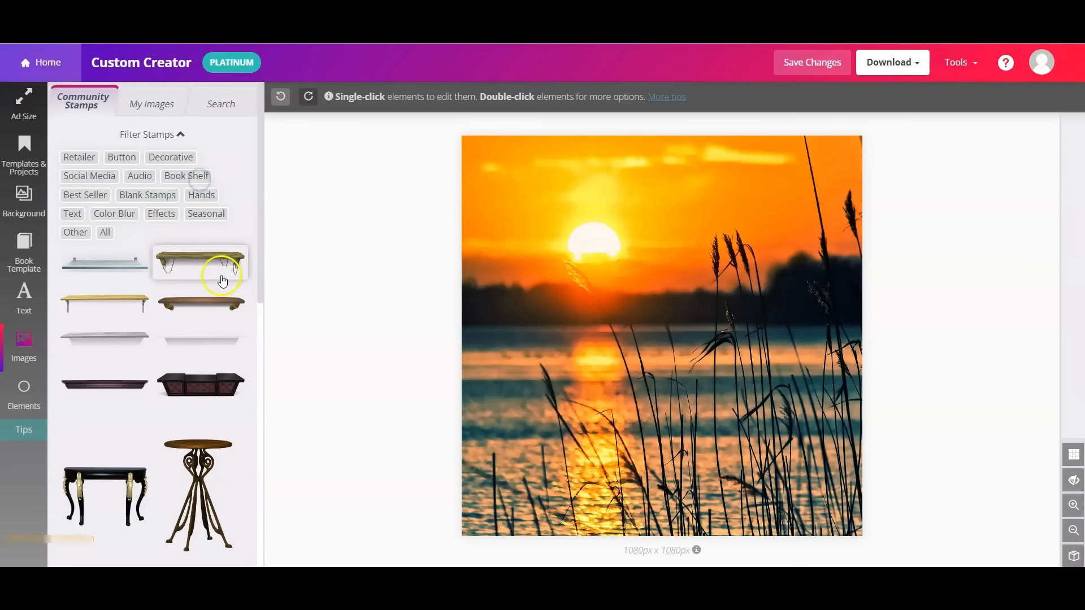
{"action": "scroll", "coordinate": [215, 283], "scroll_direction": "down", "scroll_amount": 10}
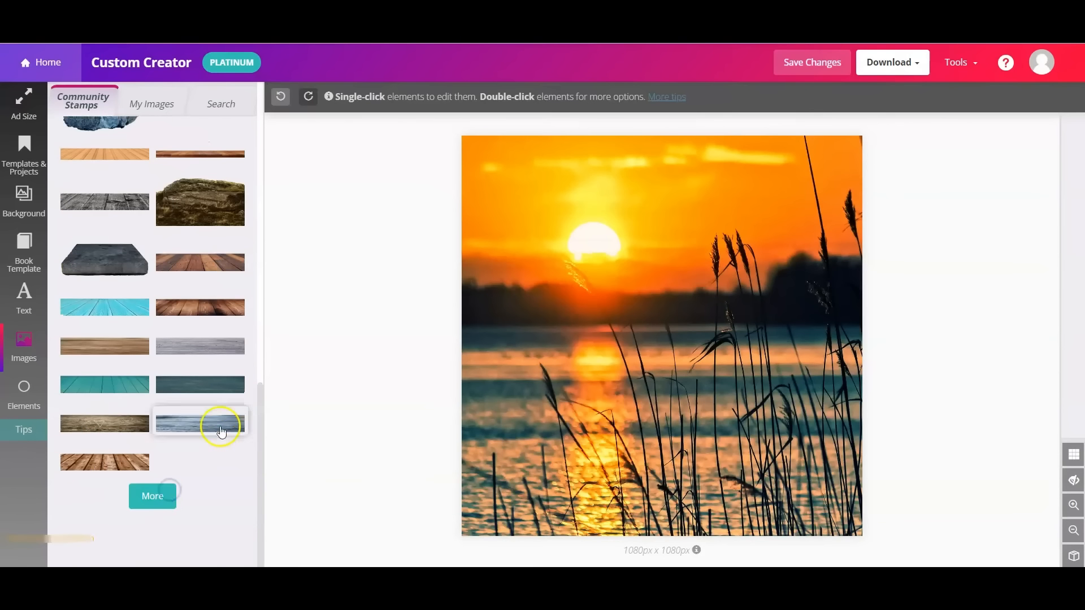
{"action": "scroll", "coordinate": [204, 396], "scroll_direction": "up", "scroll_amount": 2}
{"action": "left_click", "coordinate": [199, 335]}
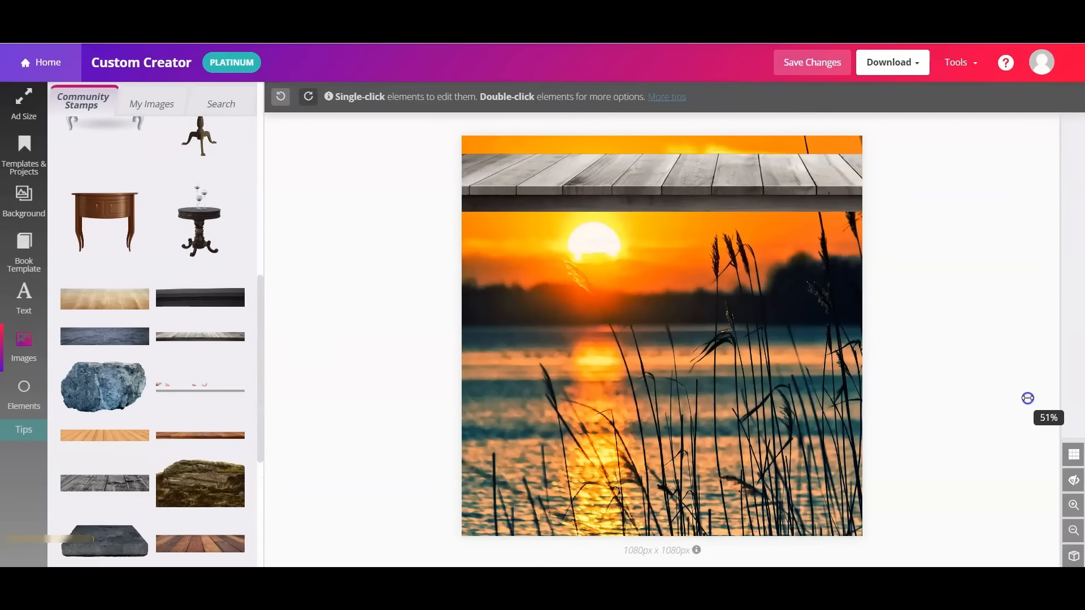
- Enlarge the grey plank surface beyond the canvas width and move it down to span the canvas's lower edge
{"action": "left_click", "coordinate": [1074, 485]}
{"action": "left_click", "coordinate": [659, 209]}
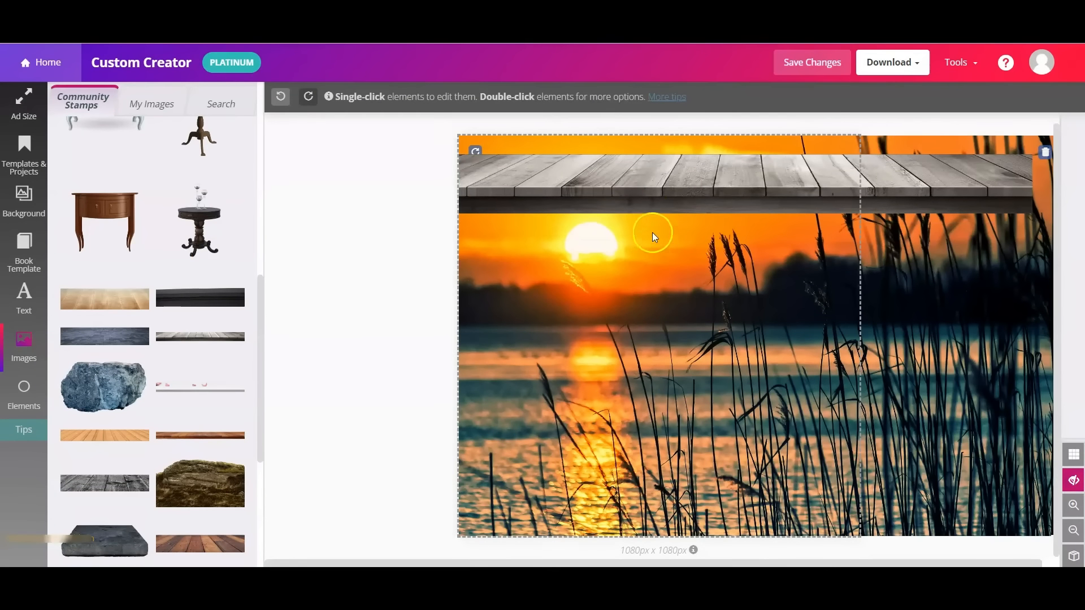
{"action": "left_click_drag", "start_coordinate": [659, 225], "coordinate": [702, 284]}
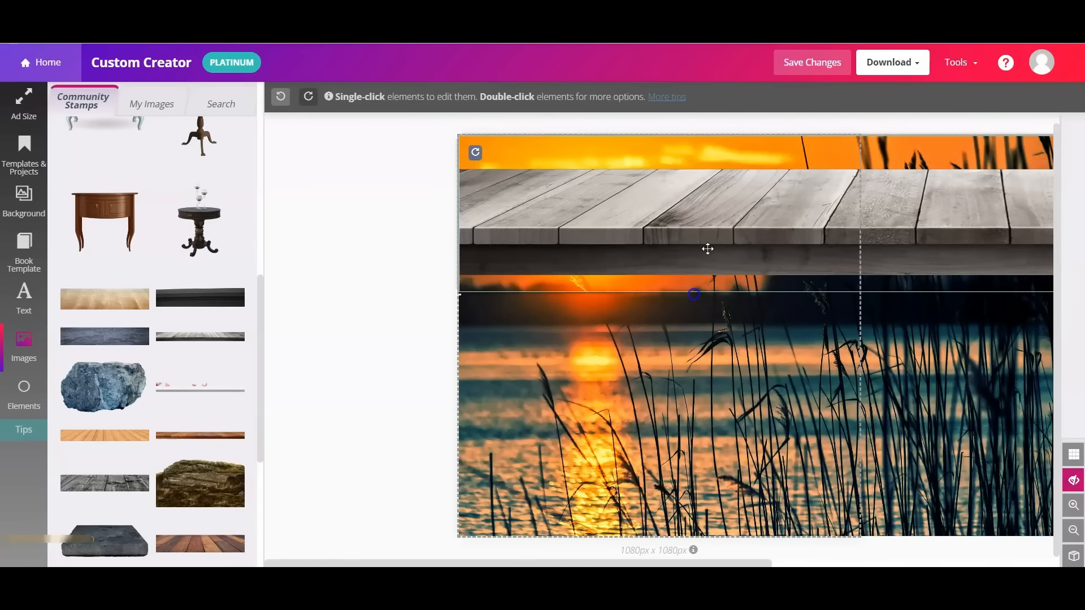
{"action": "left_click_drag", "start_coordinate": [707, 247], "coordinate": [329, 480]}
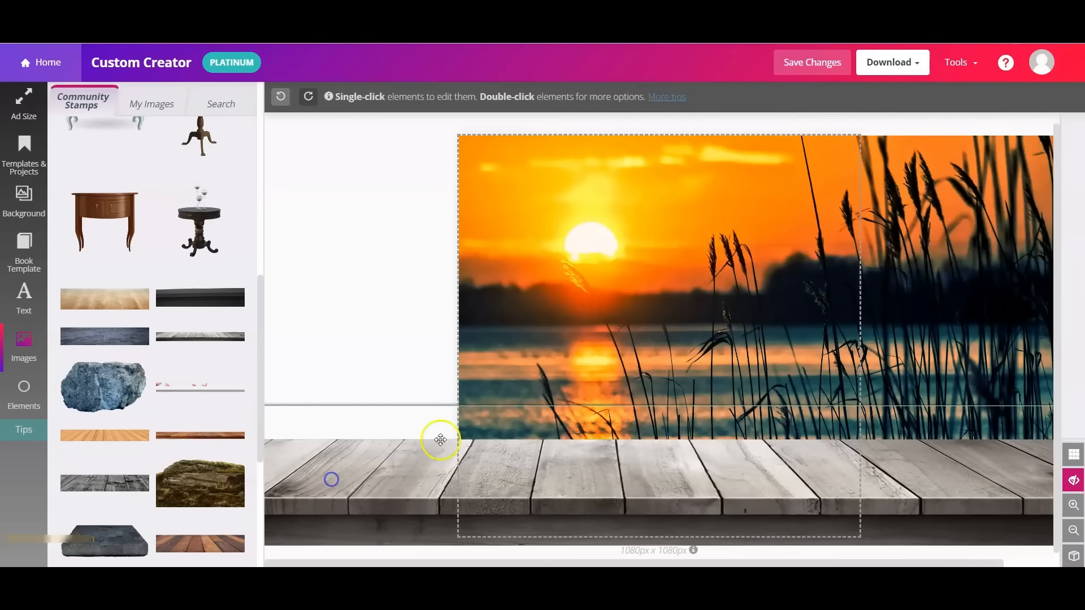
- Apply the B&W filter to both the plank surface and the lake background, and hide everything outside the canvas
{"action": "left_click", "coordinate": [603, 477]}
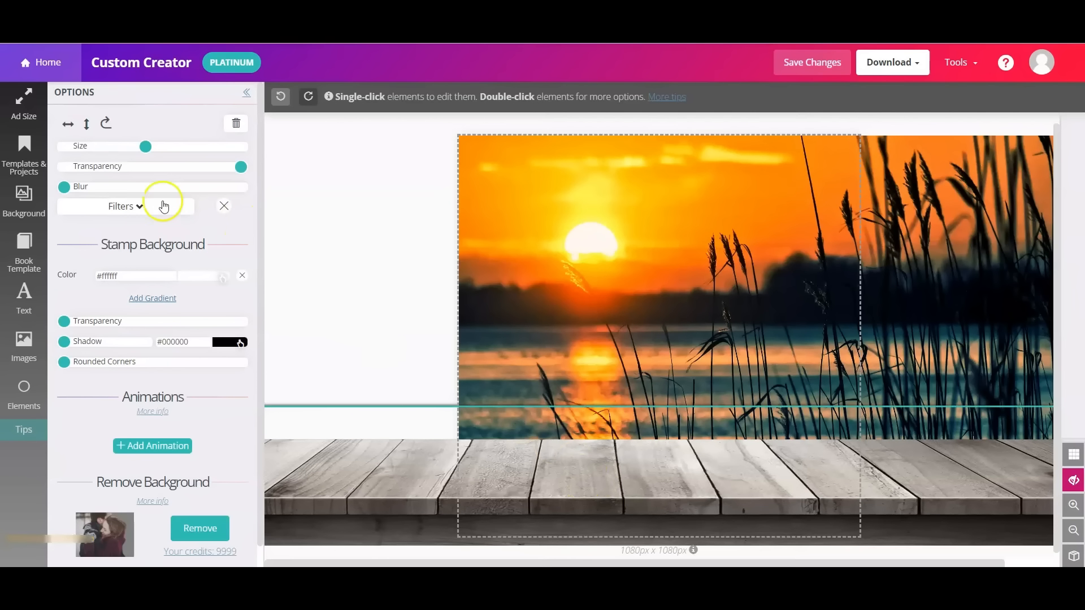
{"action": "left_click", "coordinate": [140, 210]}
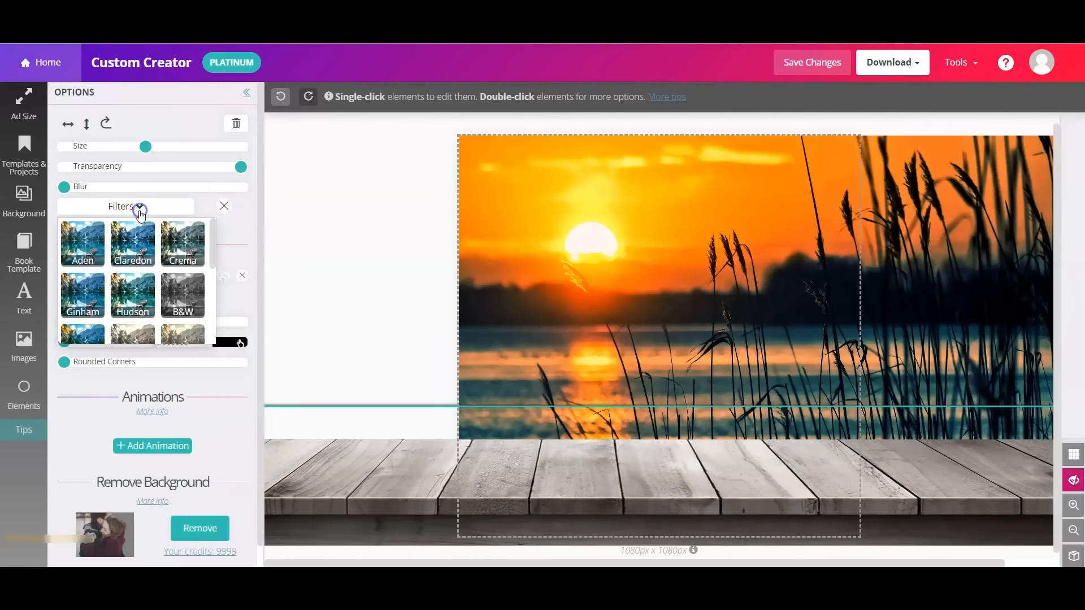
{"action": "left_click", "coordinate": [184, 293]}
{"action": "left_click", "coordinate": [552, 266]}
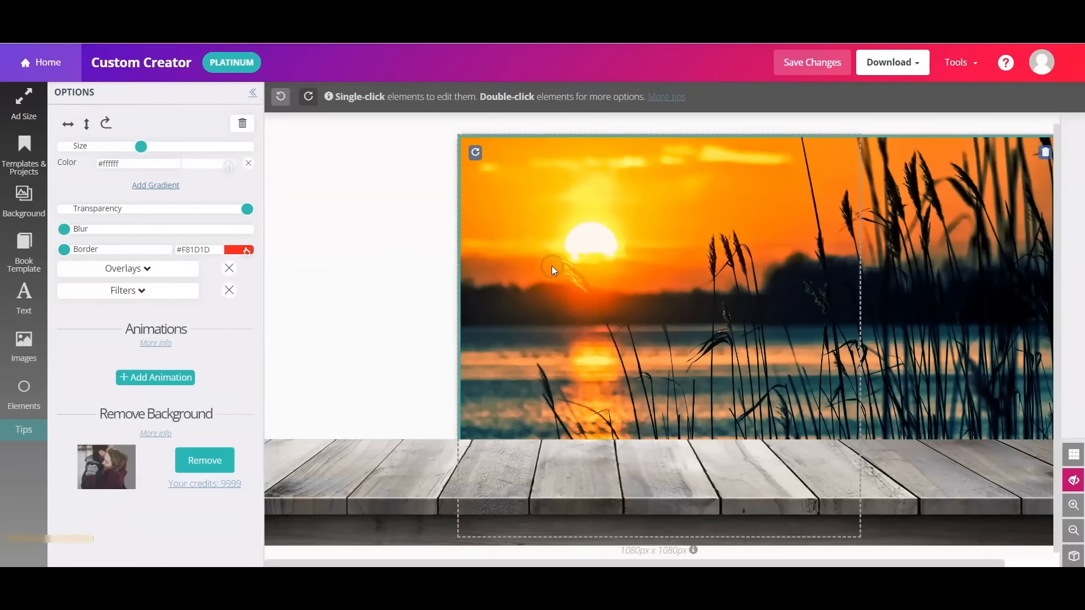
{"action": "left_click", "coordinate": [162, 292]}
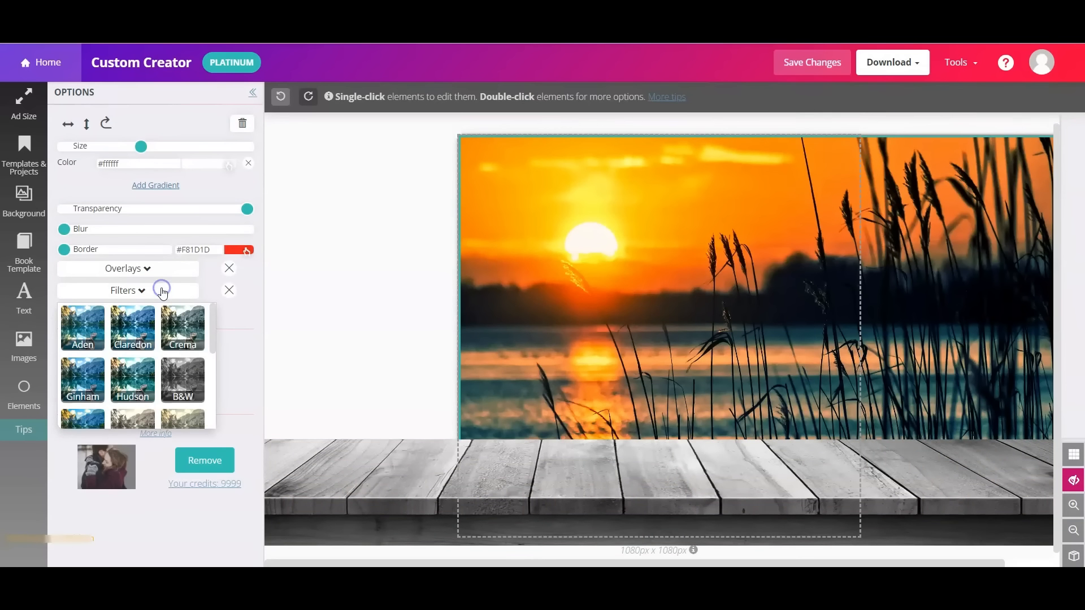
{"action": "left_click", "coordinate": [191, 377]}
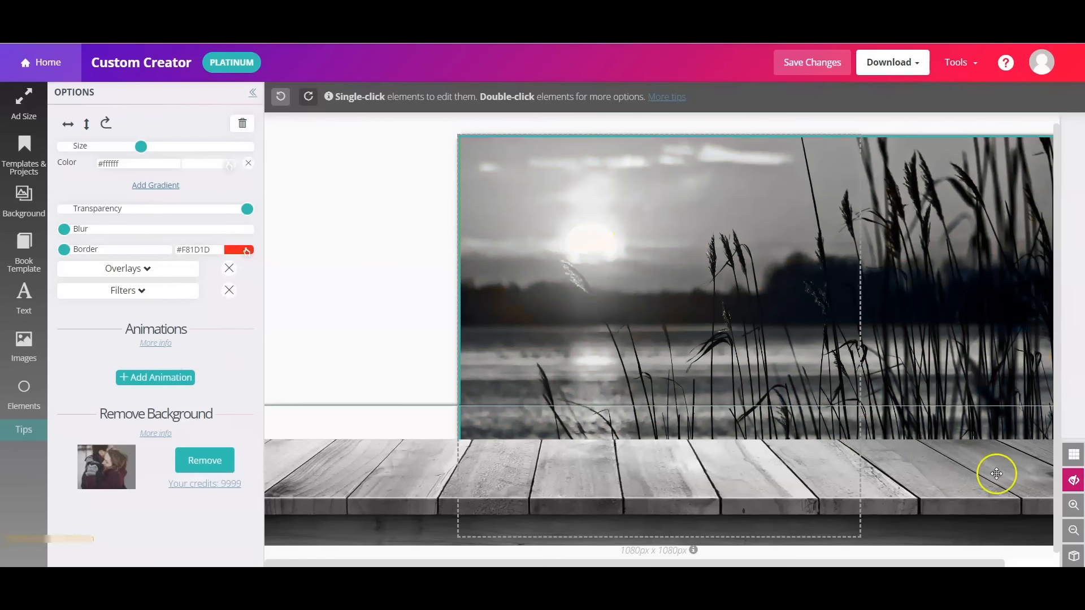
{"action": "left_click", "coordinate": [1074, 480]}
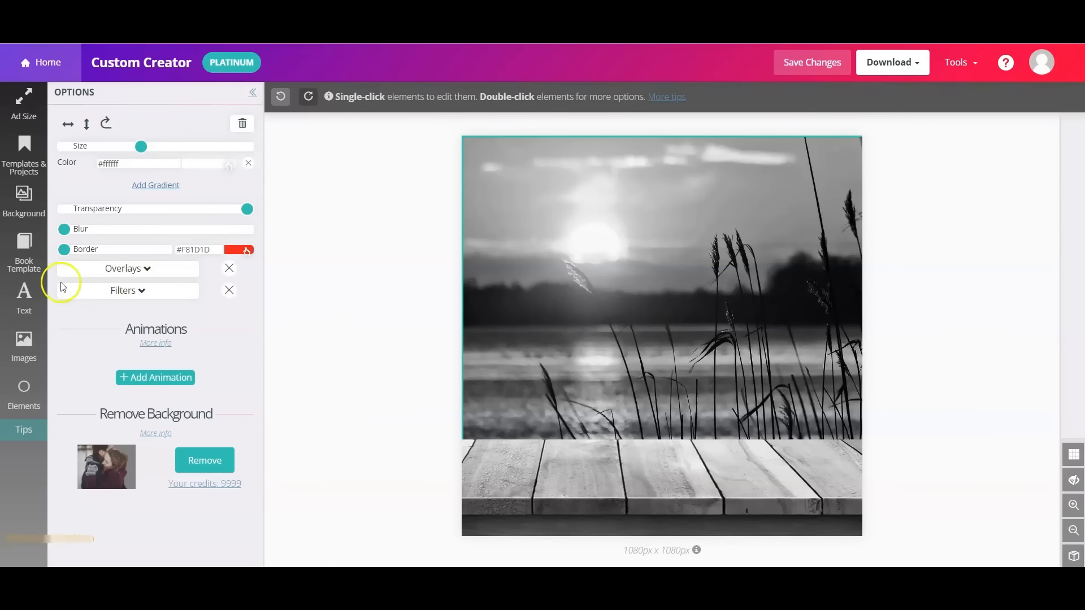
- Add a black tablet mockup from the eBook templates, enlarge it to about twice its size and stand it on the planks
{"action": "left_click", "coordinate": [13, 260]}
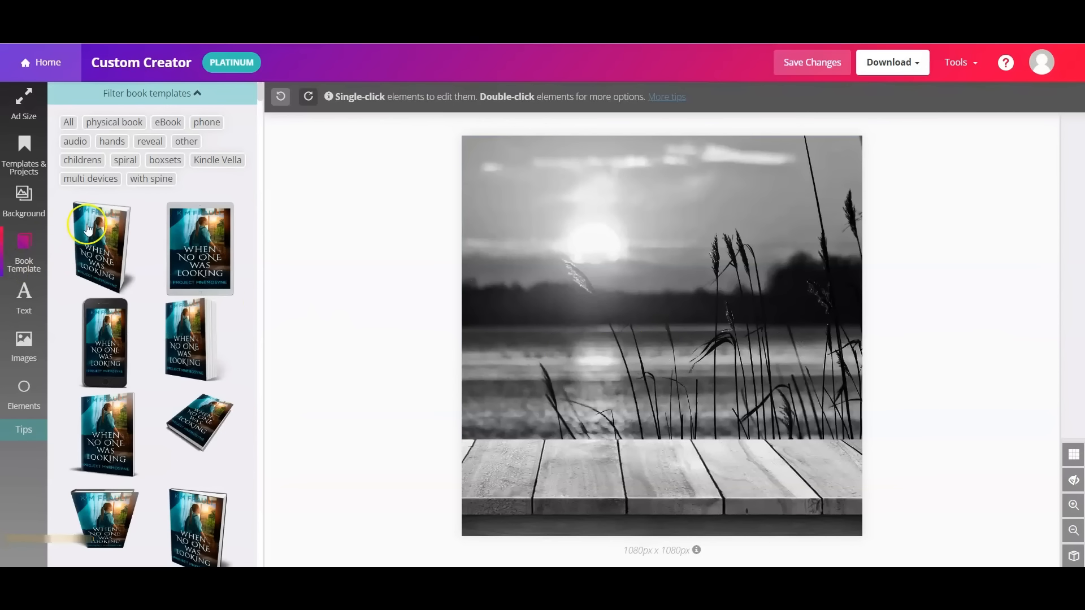
{"action": "left_click", "coordinate": [169, 121]}
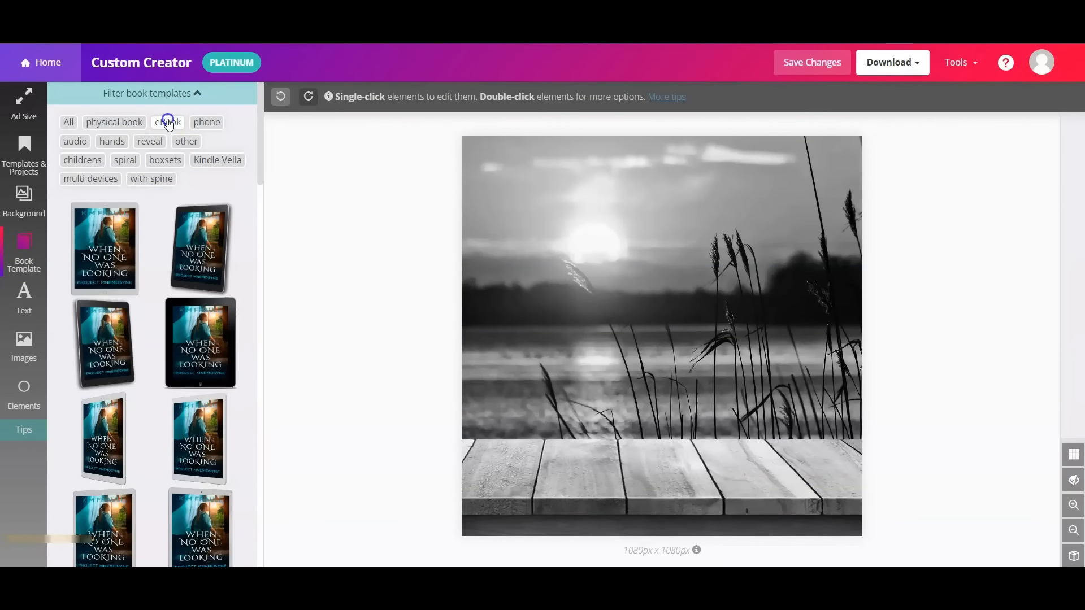
{"action": "left_click", "coordinate": [197, 351]}
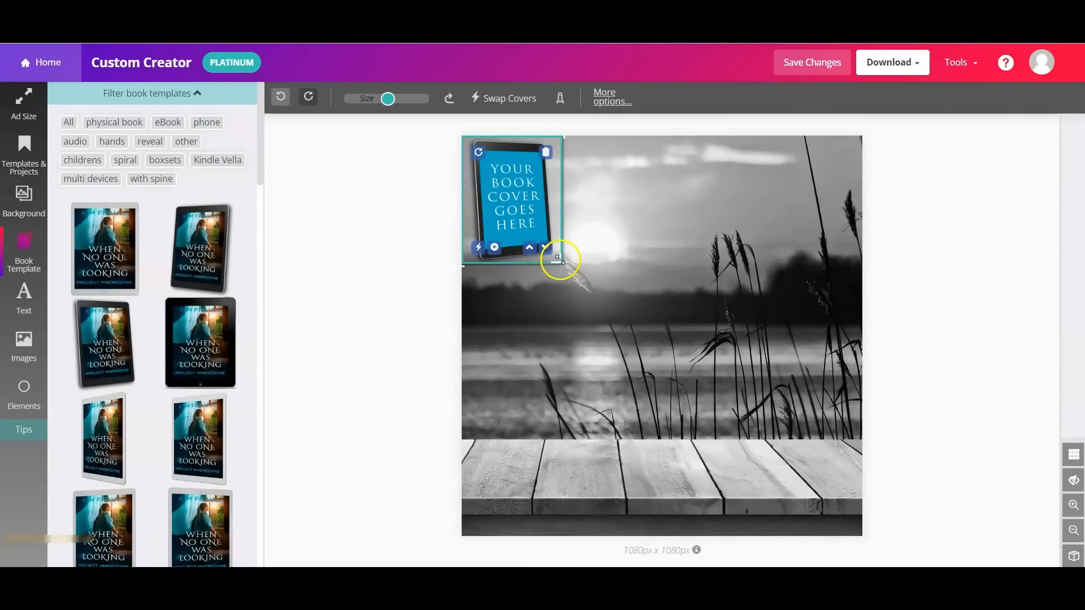
{"action": "left_click_drag", "start_coordinate": [557, 257], "coordinate": [604, 355]}
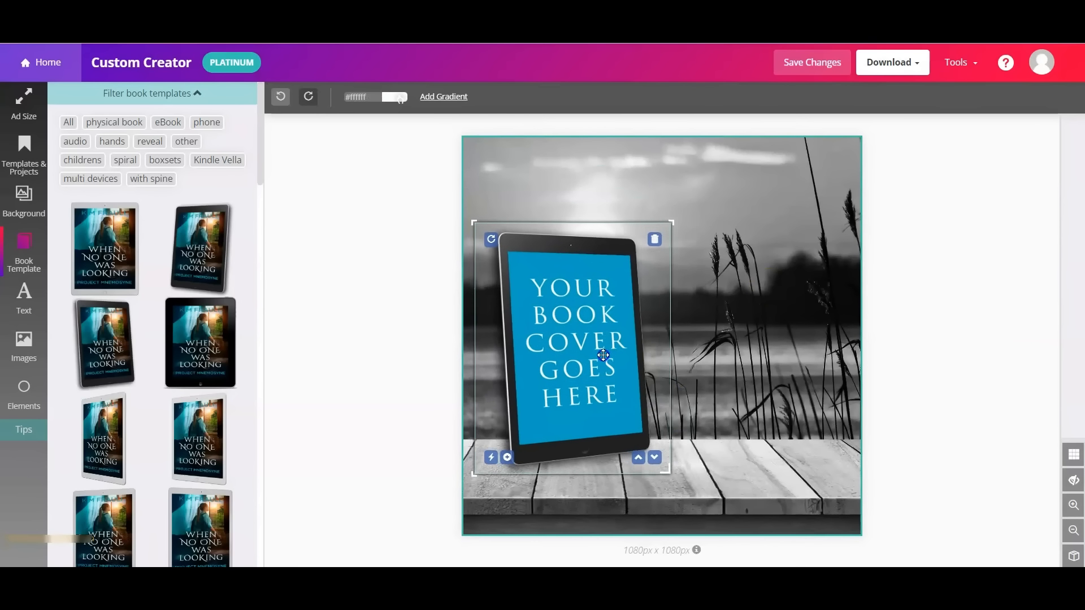
- Slide the plank surface sideways beneath the tablet to try different board angles, keeping it across the full canvas width
{"action": "left_click", "coordinate": [839, 416]}
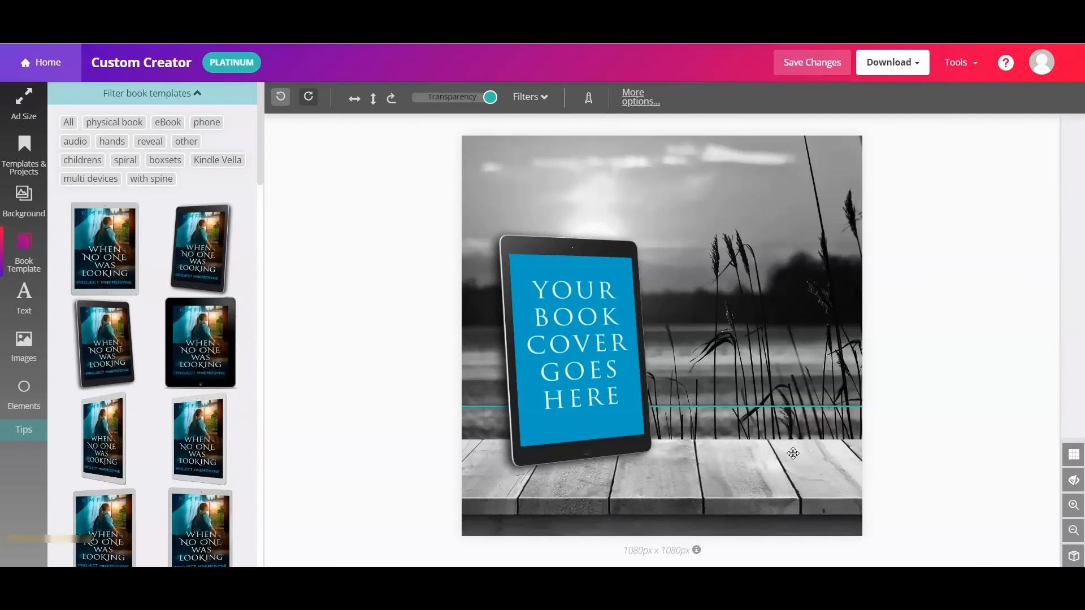
{"action": "left_click", "coordinate": [1074, 481]}
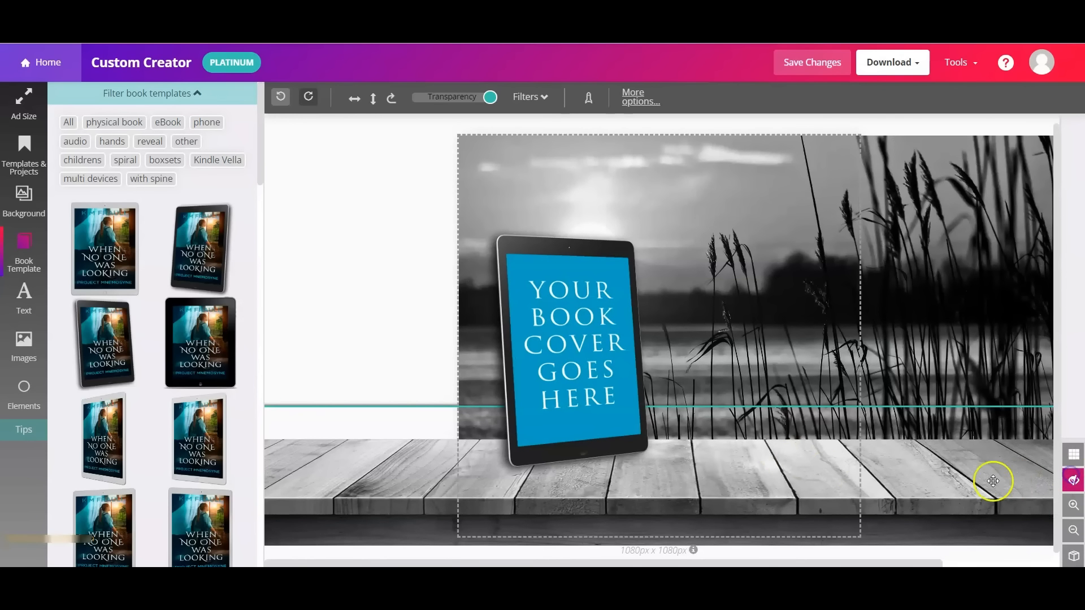
{"action": "left_click_drag", "start_coordinate": [727, 498], "coordinate": [930, 499]}
{"action": "left_click", "coordinate": [1073, 481]}
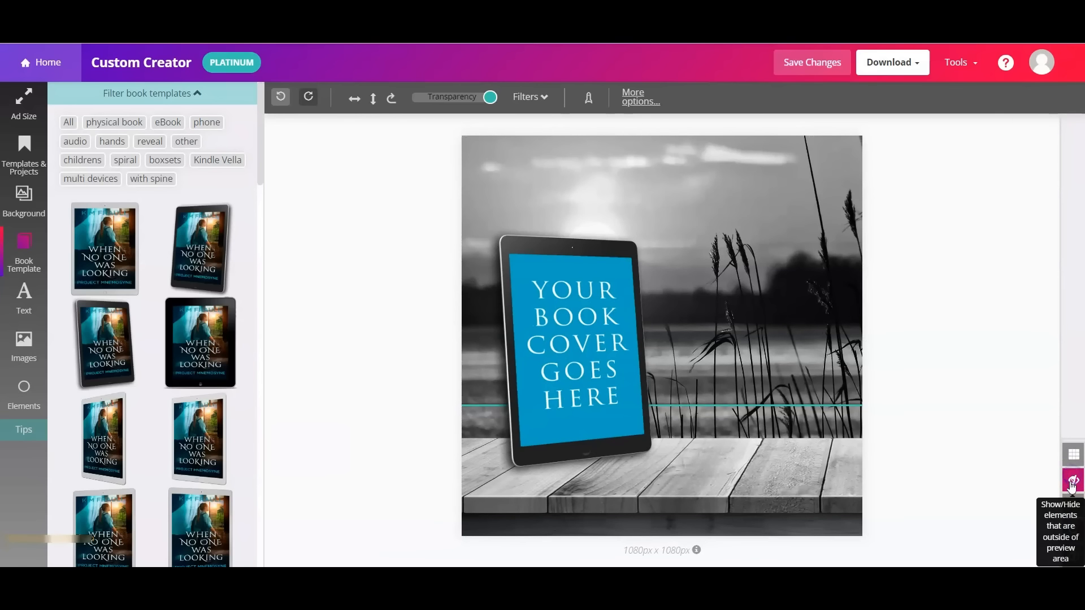
{"action": "left_click", "coordinate": [1074, 481]}
{"action": "left_click_drag", "start_coordinate": [994, 486], "coordinate": [552, 475]}
{"action": "left_click", "coordinate": [853, 487]}
{"action": "left_click", "coordinate": [1076, 478]}
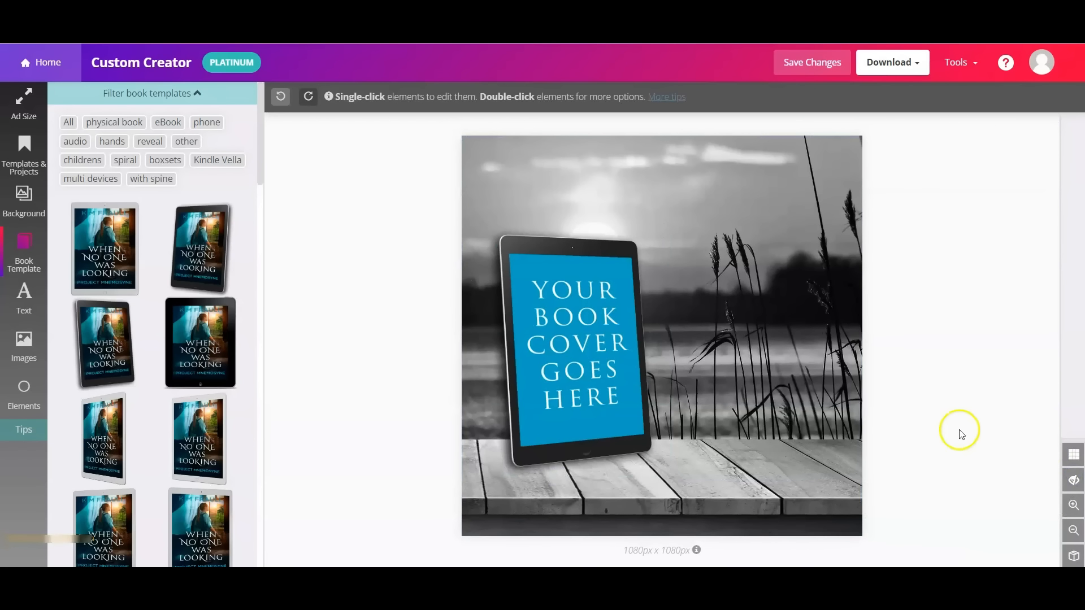
- Browse the Book Shelf stamps for another surface
{"action": "left_click", "coordinate": [23, 356]}
{"action": "left_click", "coordinate": [180, 135]}
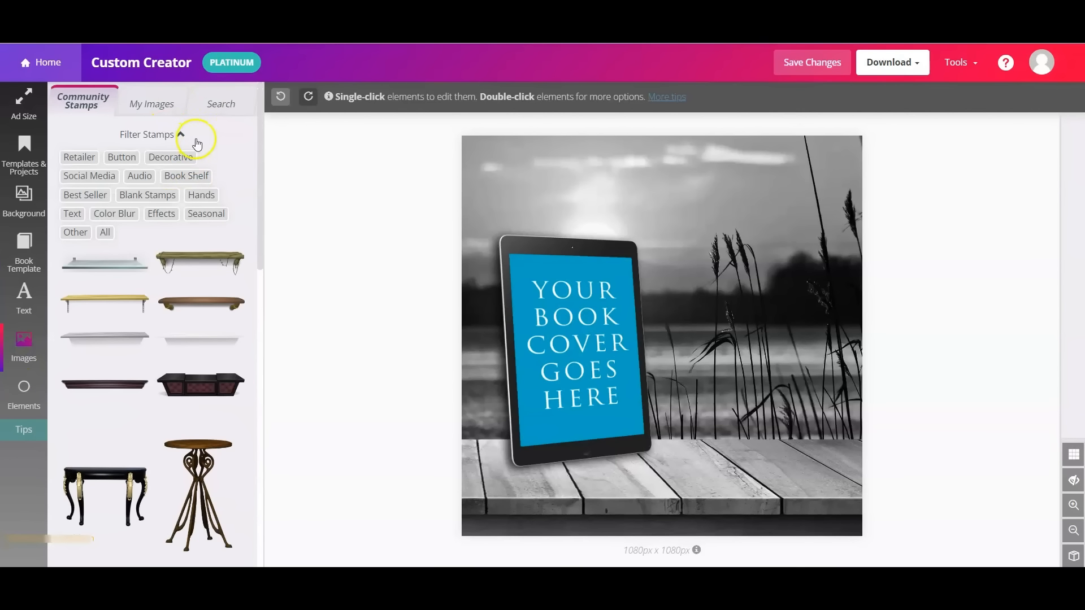
{"action": "scroll", "coordinate": [226, 214], "scroll_direction": "down", "scroll_amount": 10}
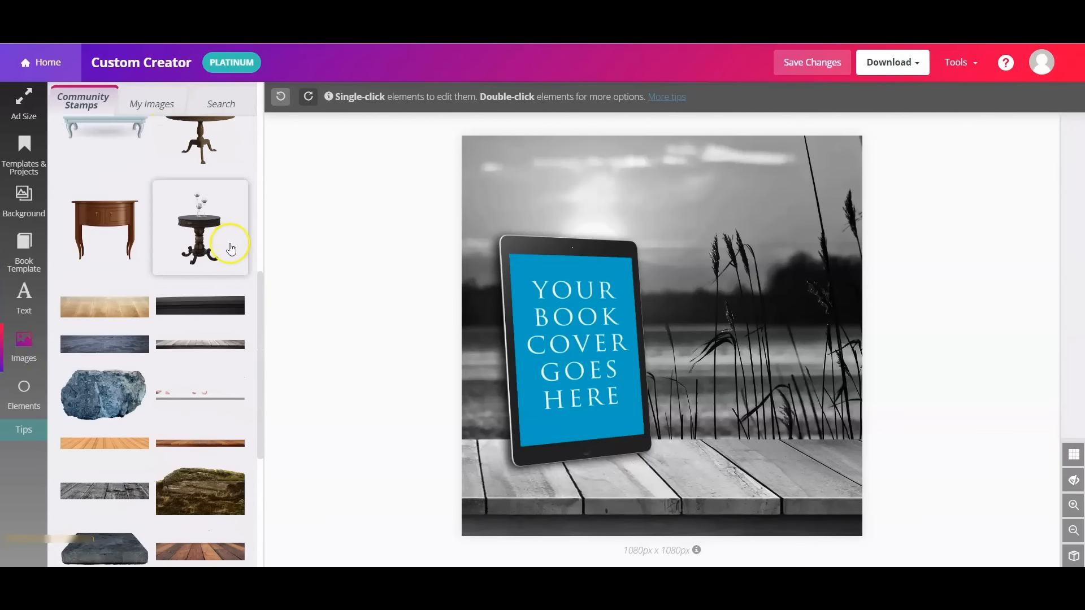